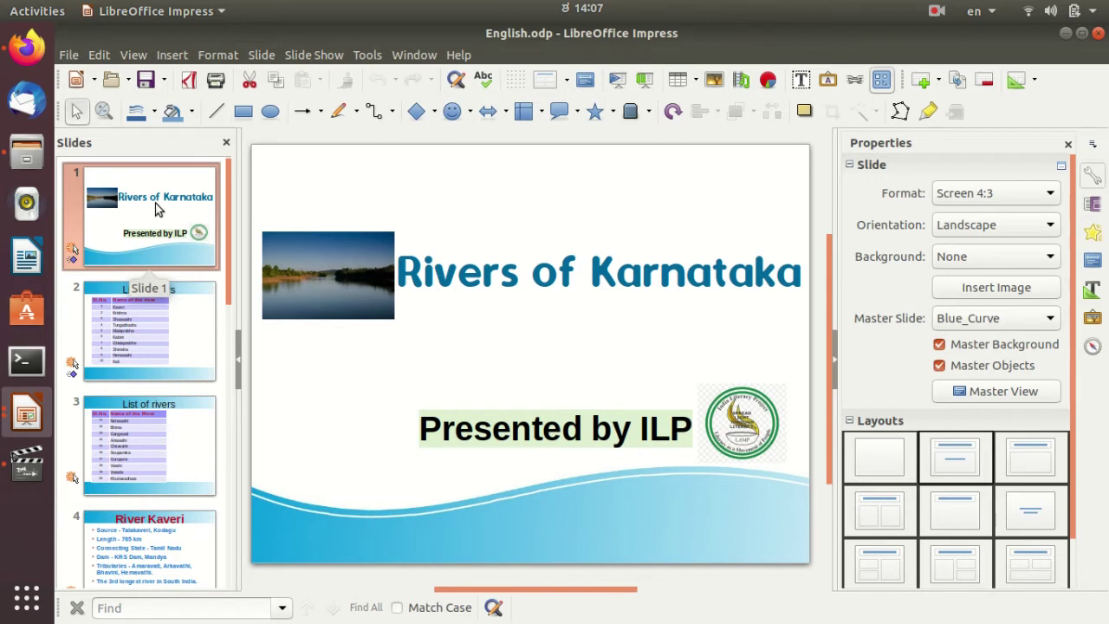
Step: Browse from slide 8, the List of contents, through slide 11, then step back
{"action": "left_click_drag", "start_coordinate": [228, 262], "coordinate": [224, 456]}
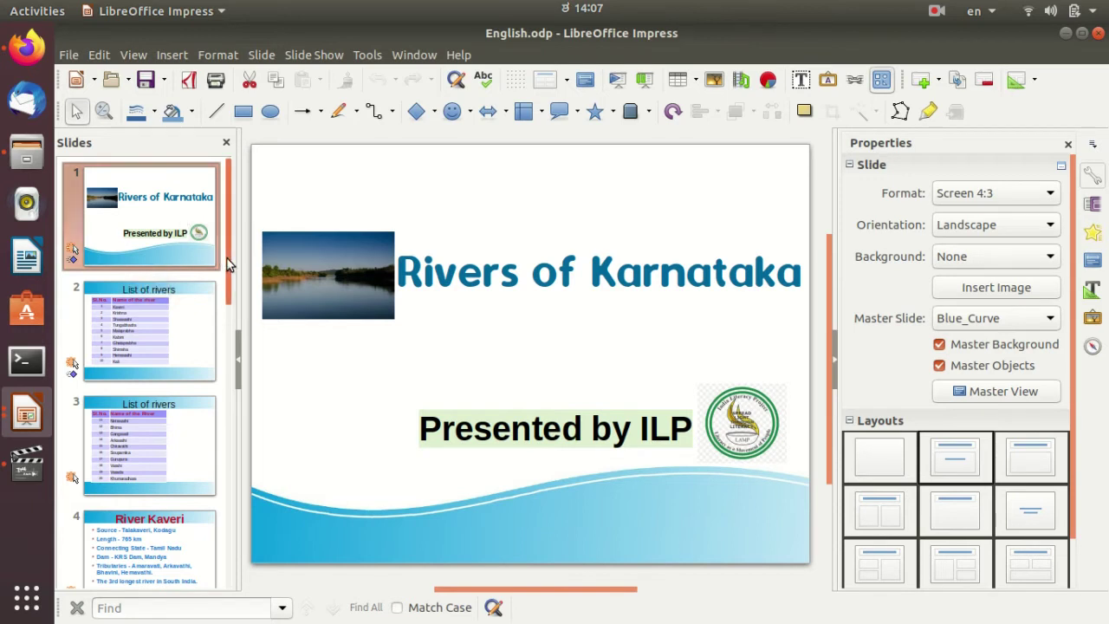
{"action": "left_click", "coordinate": [134, 441]}
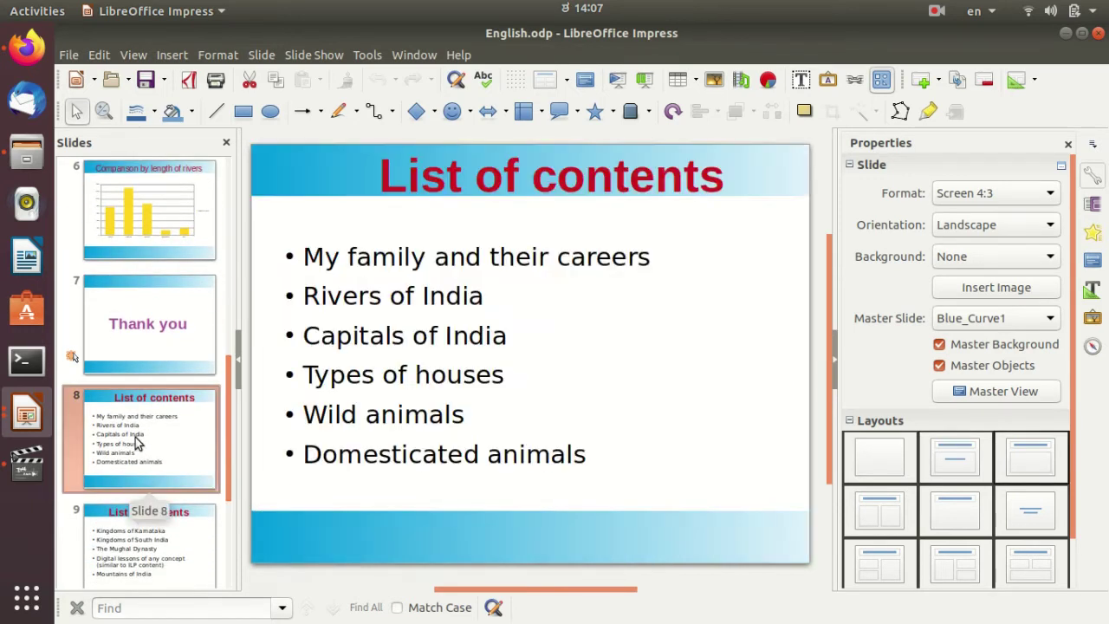
{"action": "key", "text": "Down"}
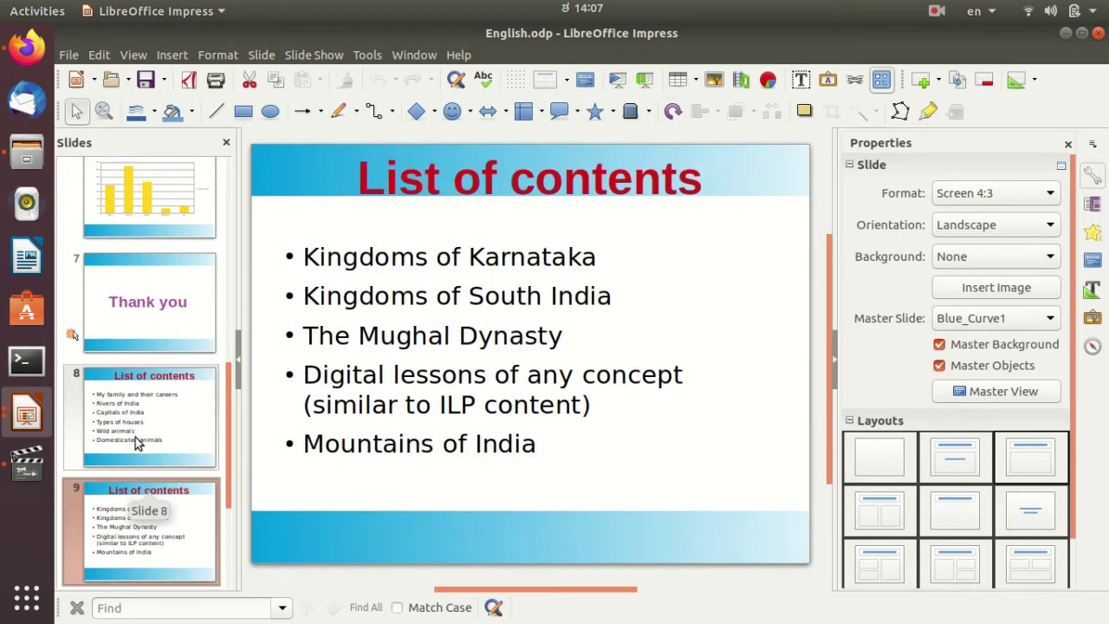
{"action": "key", "text": "Down"}
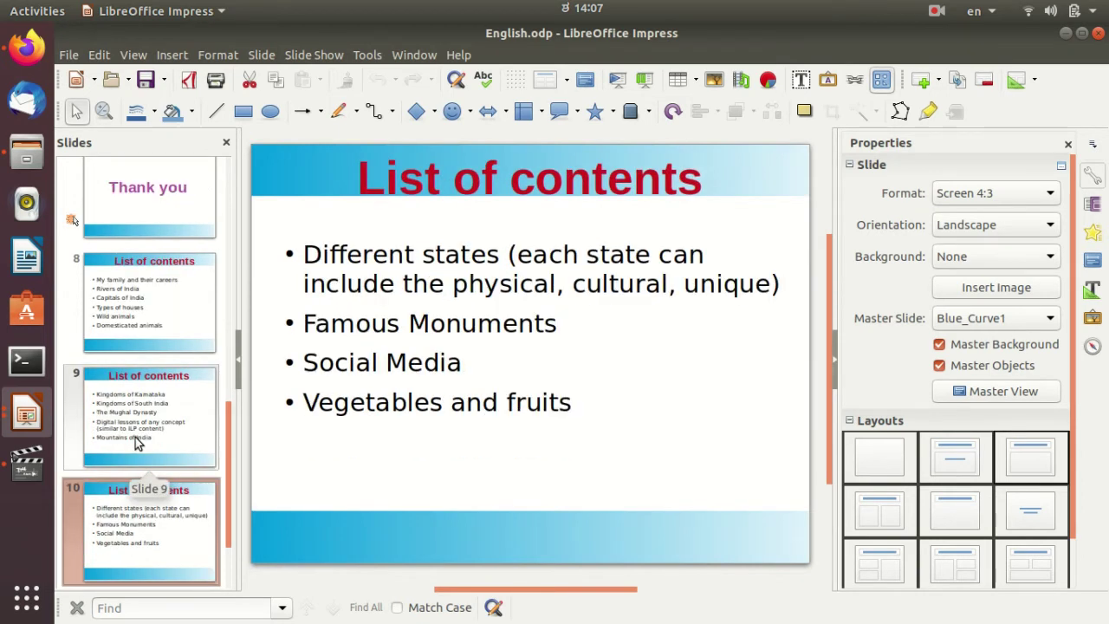
{"action": "key", "text": "Down"}
{"action": "key", "text": "Up"}
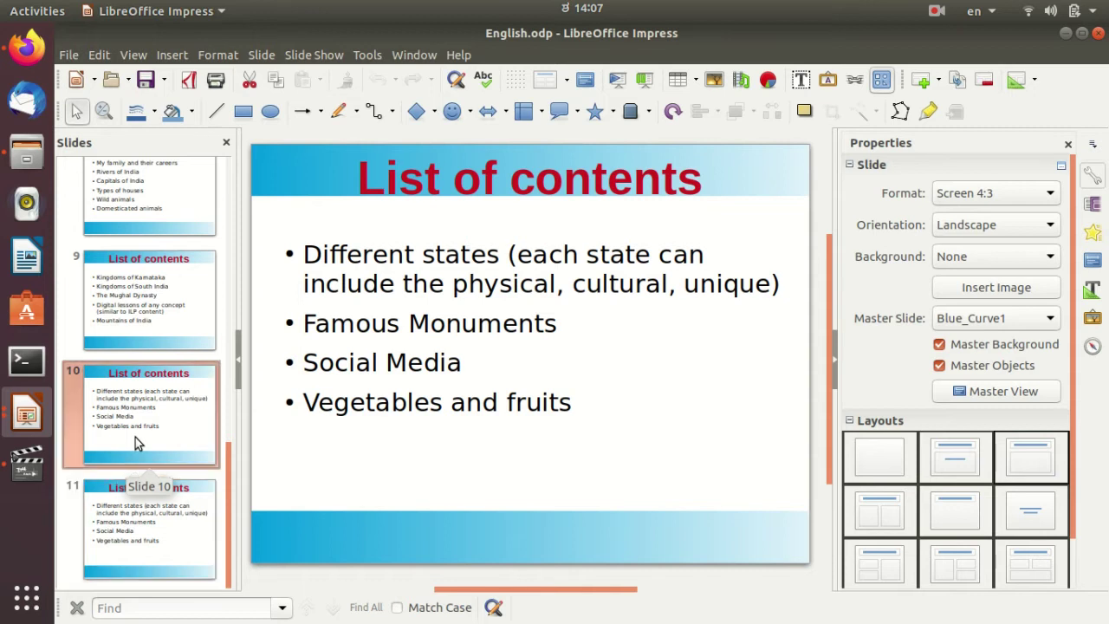
{"action": "key", "text": "Up"}
{"action": "key", "text": "Up"}
{"action": "key", "text": "Up"}
{"action": "key", "text": "Up"}
{"action": "key", "text": "Up"}
{"action": "key", "text": "Up"}
{"action": "key", "text": "Up"}
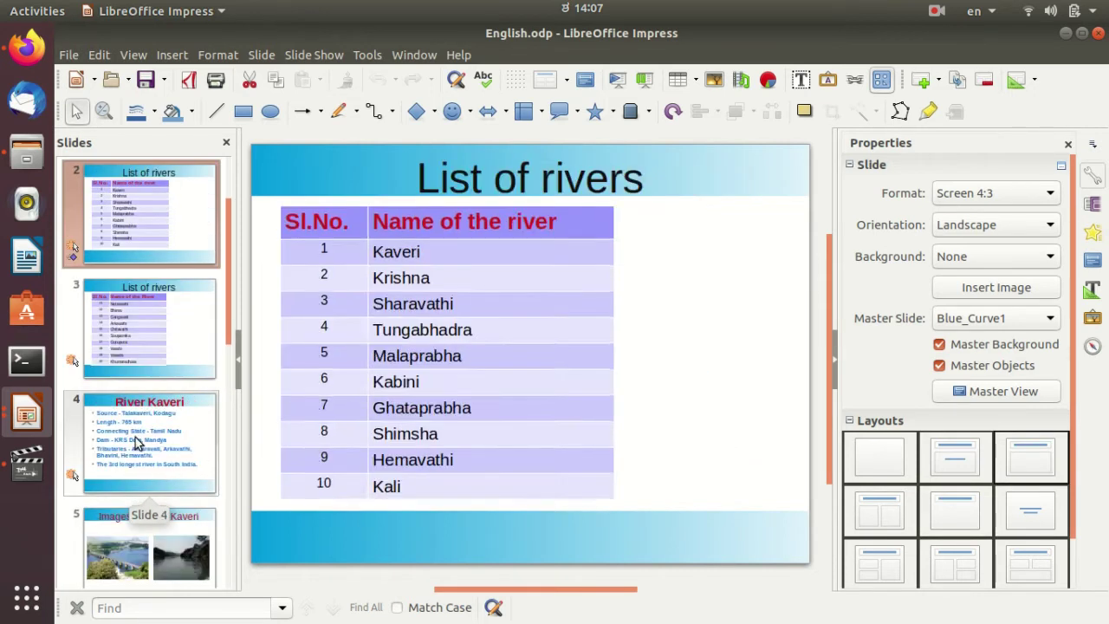
{"action": "key", "text": "Up"}
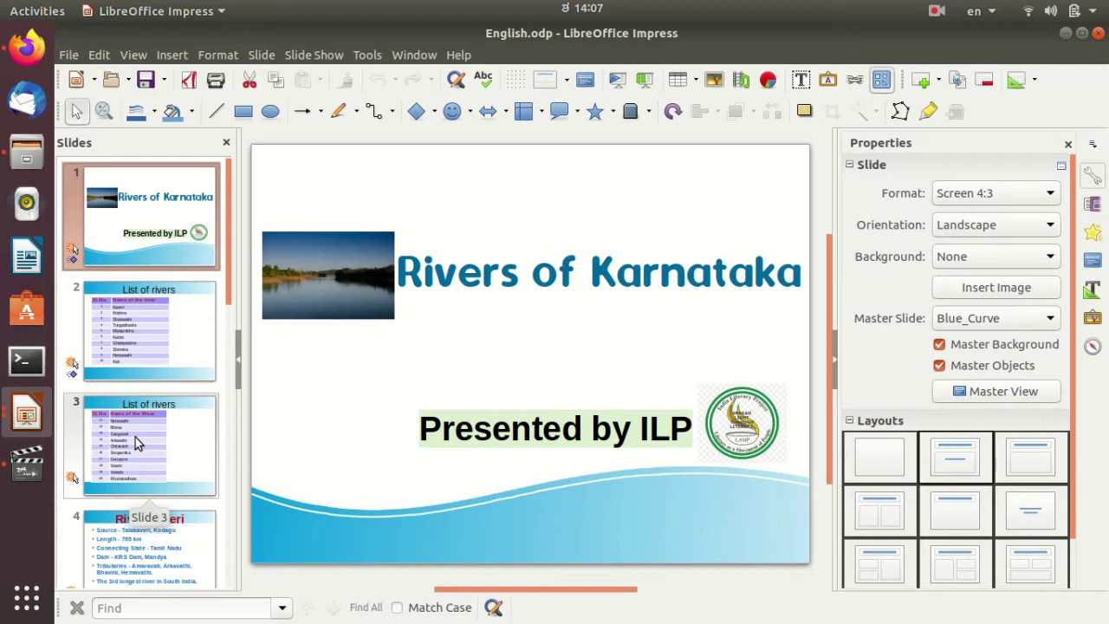
Step: Bring the Rivers of Karnataka presentation forward and show slide 1, the Kannada title slide
{"action": "left_click", "coordinate": [2, 416]}
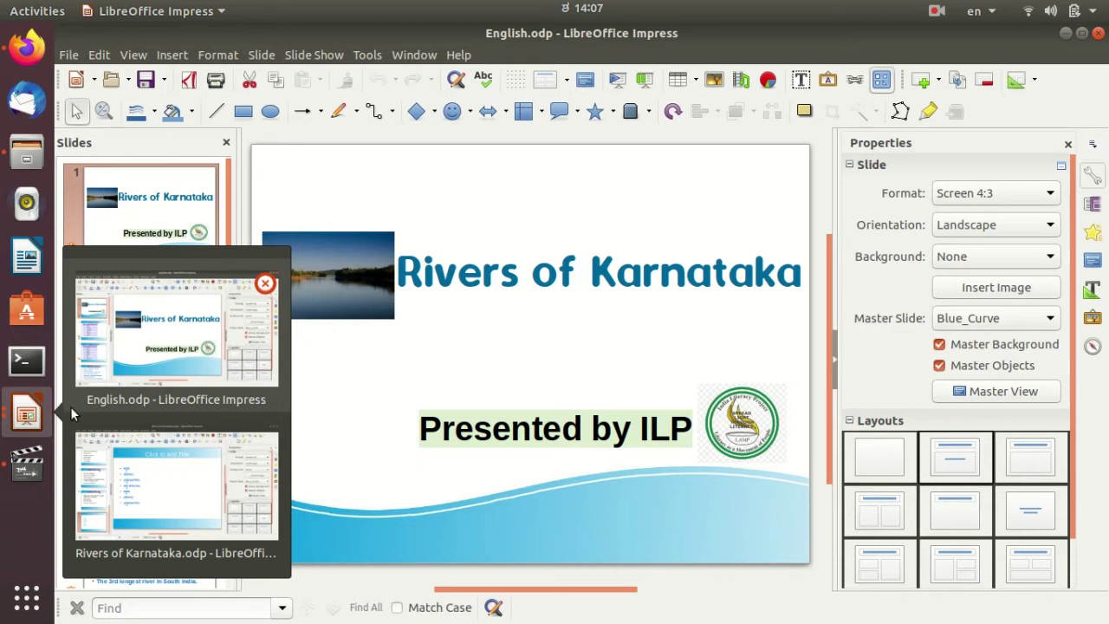
{"action": "left_click", "coordinate": [122, 457]}
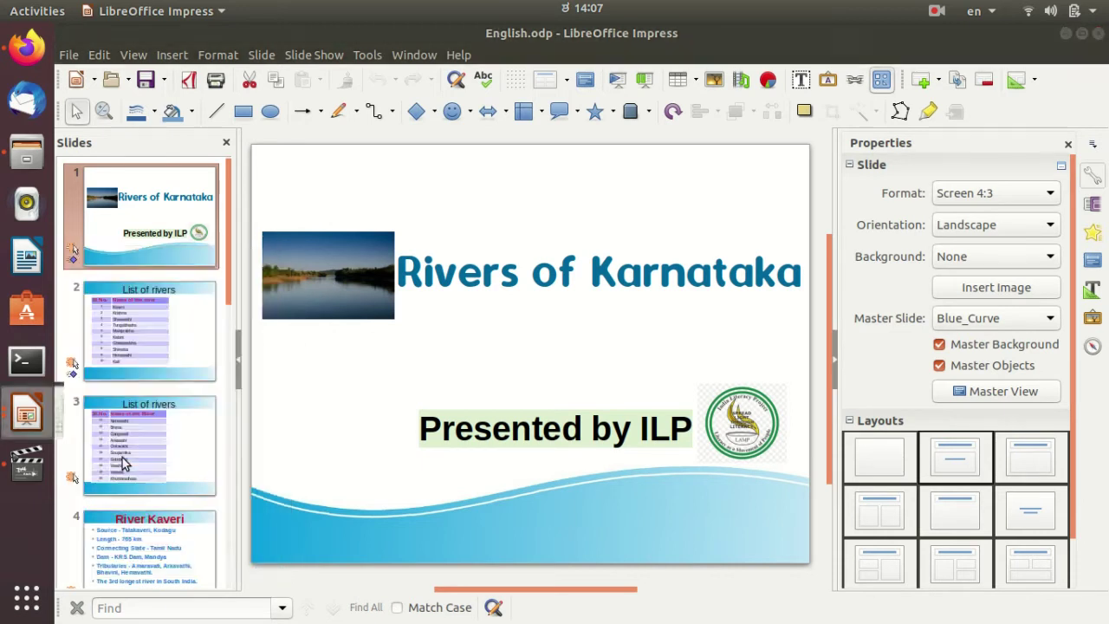
{"action": "left_click_drag", "start_coordinate": [230, 459], "coordinate": [250, 184]}
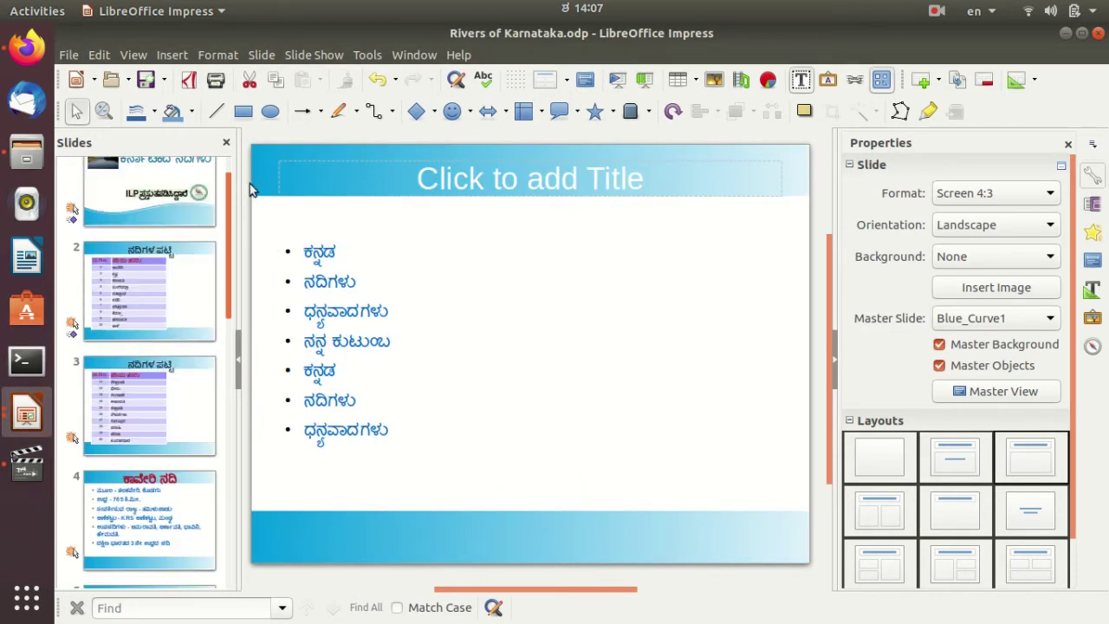
{"action": "left_click", "coordinate": [161, 204]}
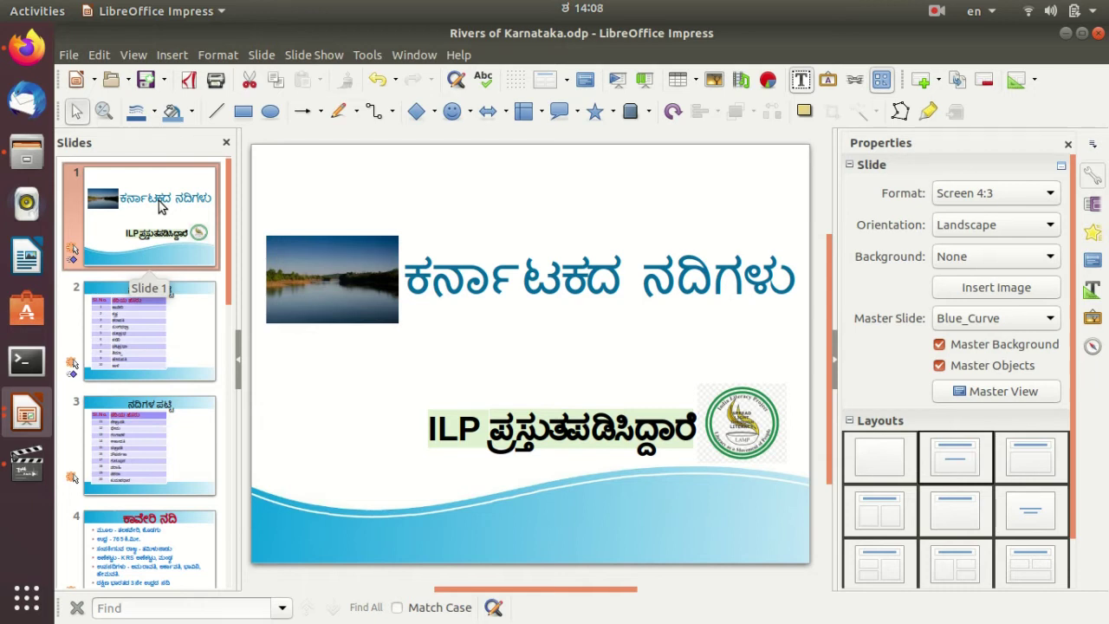
Step: Step through the slides: the river table, Kaveri pictures, length chart and thank-you slide
{"action": "key", "text": "Down"}
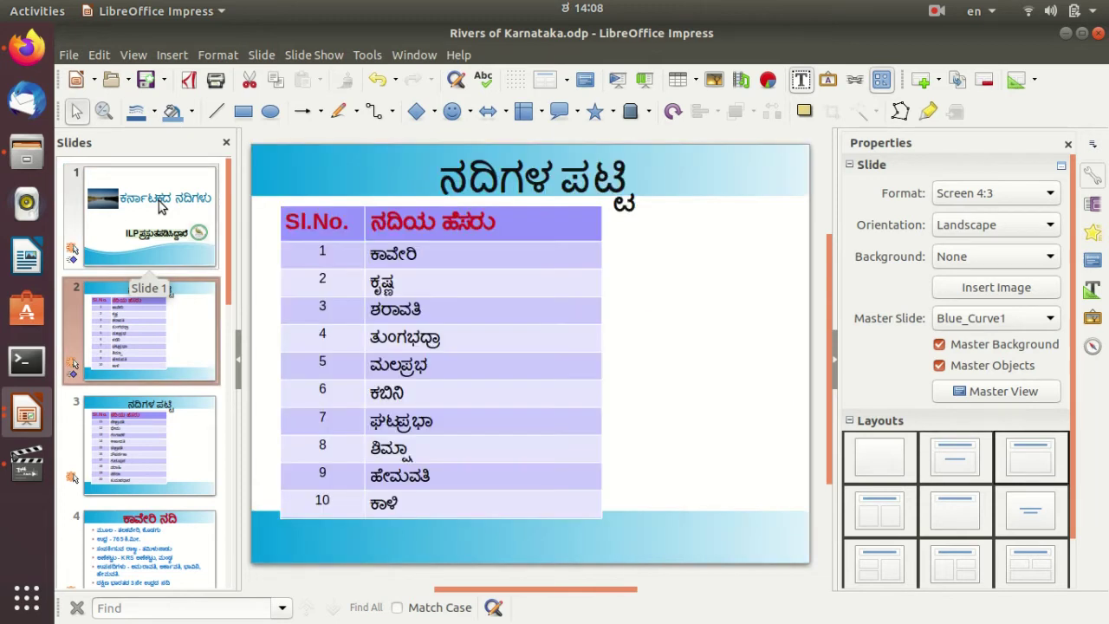
{"action": "key", "text": "Down"}
{"action": "key", "text": "Down"}
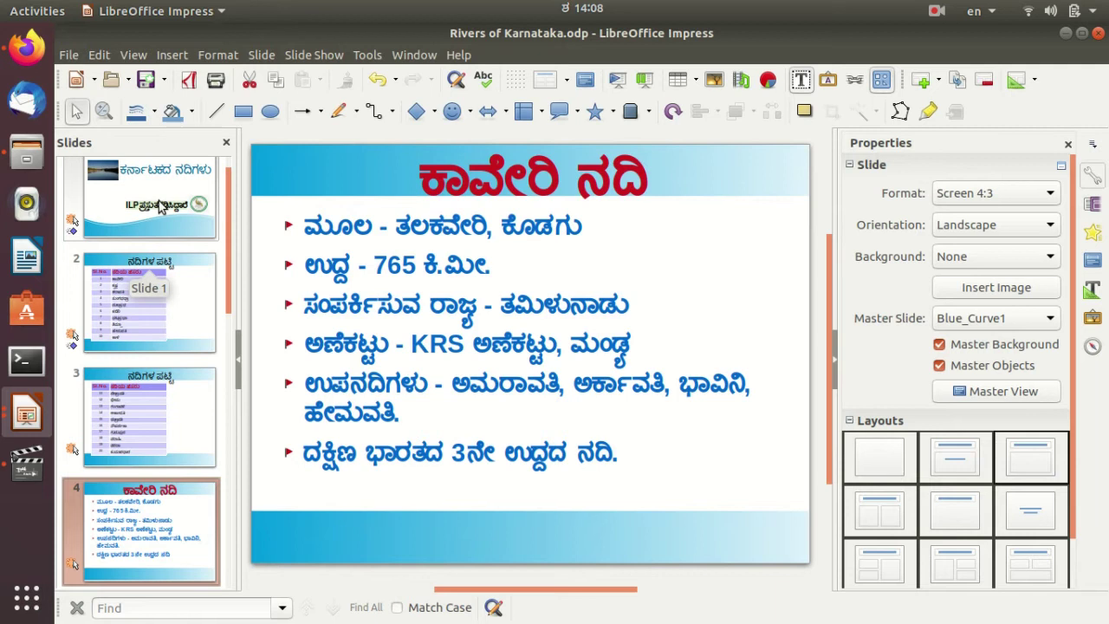
{"action": "key", "text": "Down"}
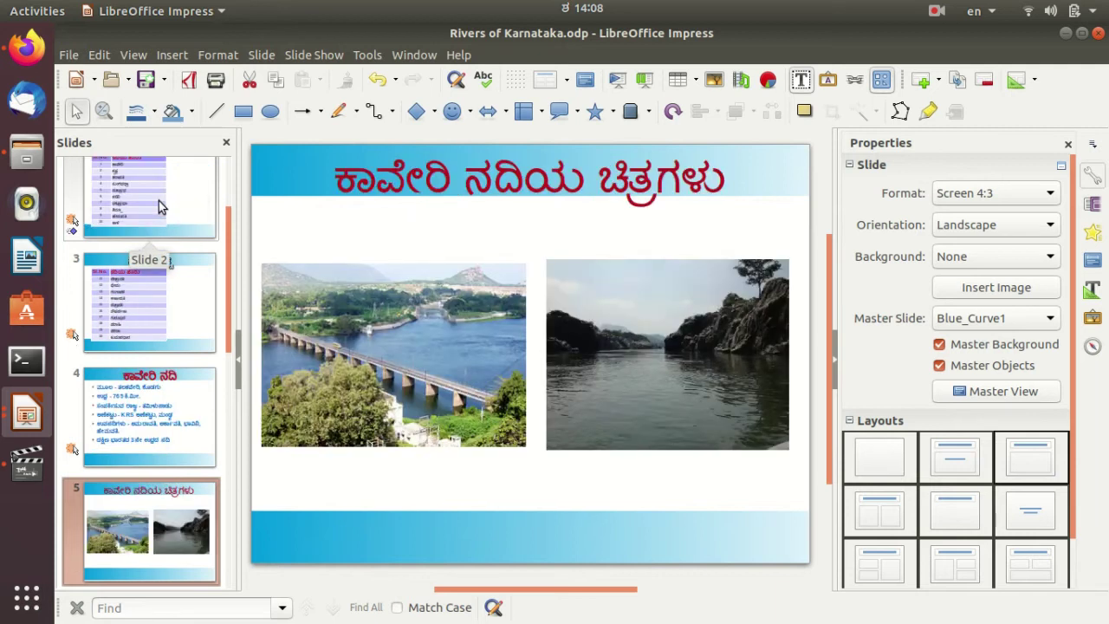
{"action": "key", "text": "Down"}
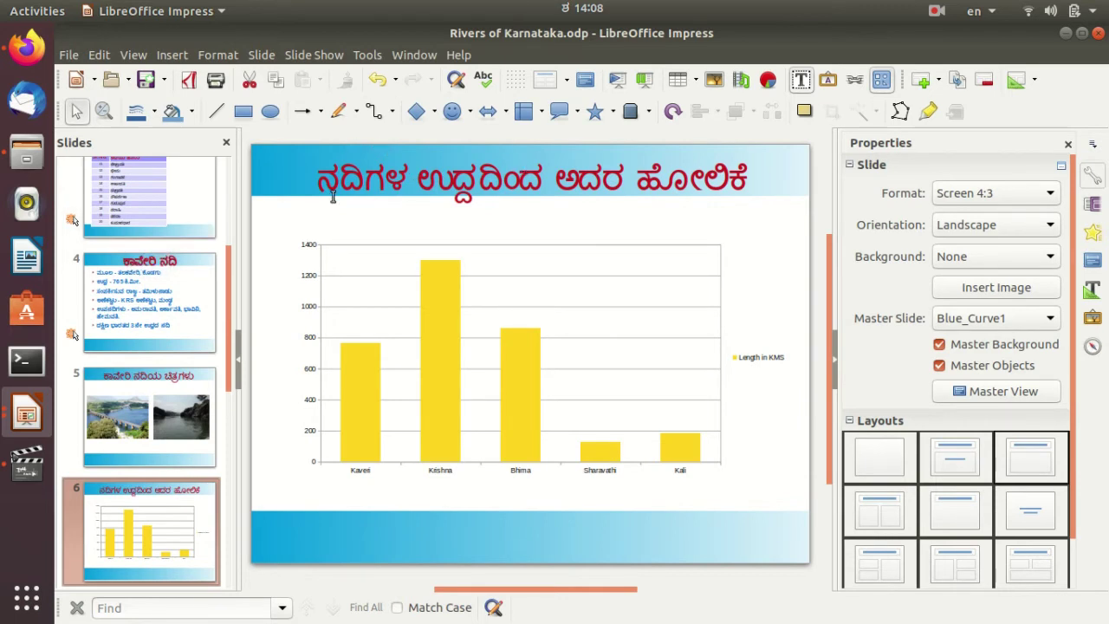
{"action": "key", "text": "Down"}
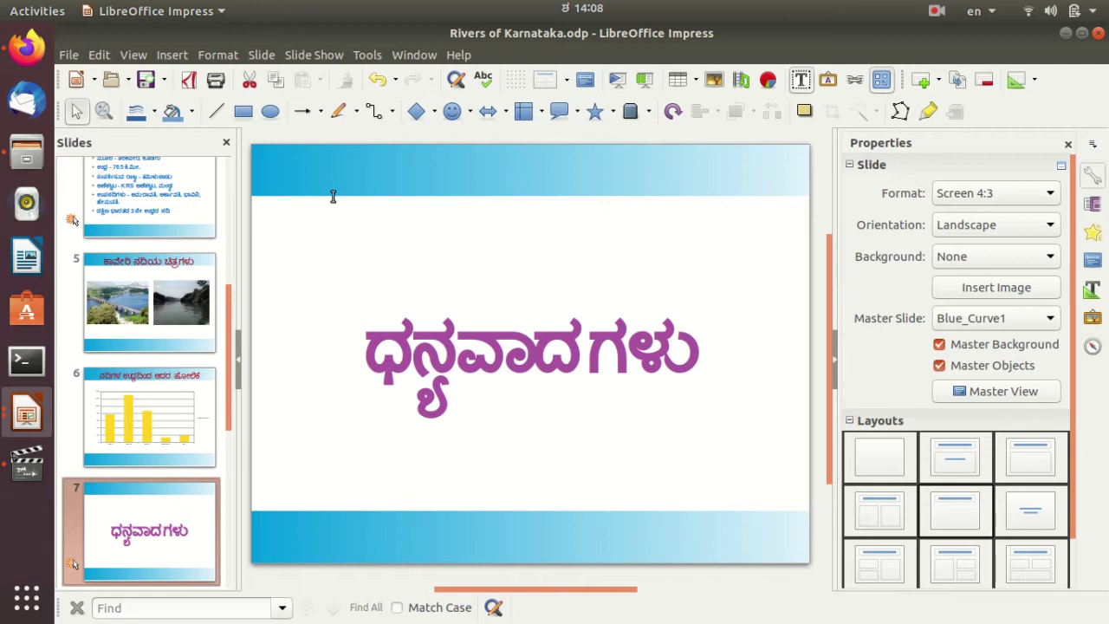
{"action": "key", "text": "ctrl+v"}
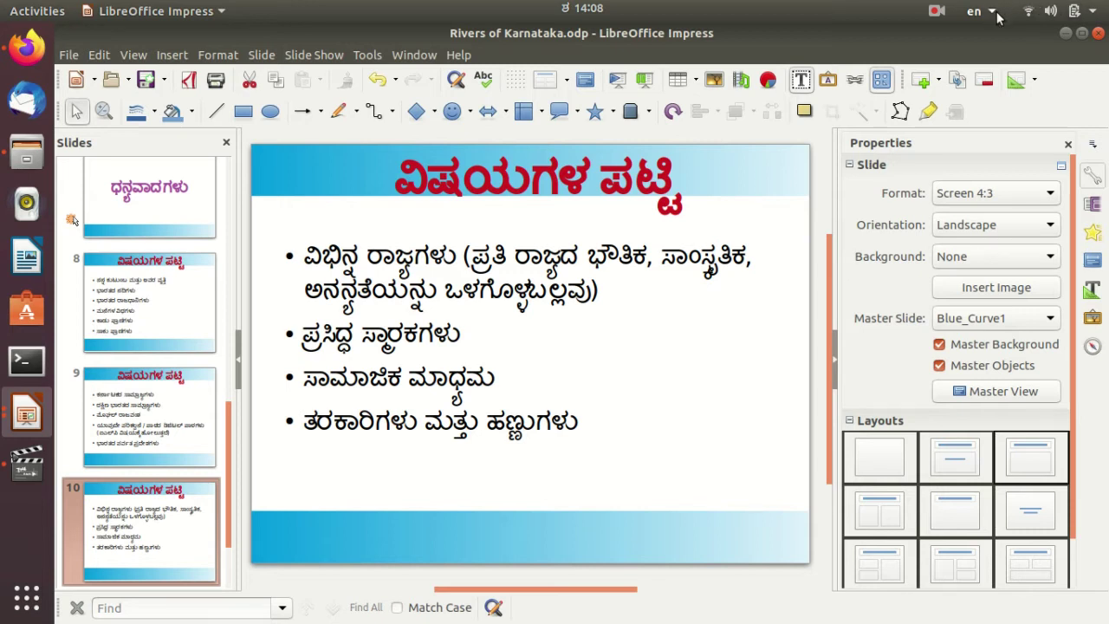
{"action": "left_click", "coordinate": [992, 12]}
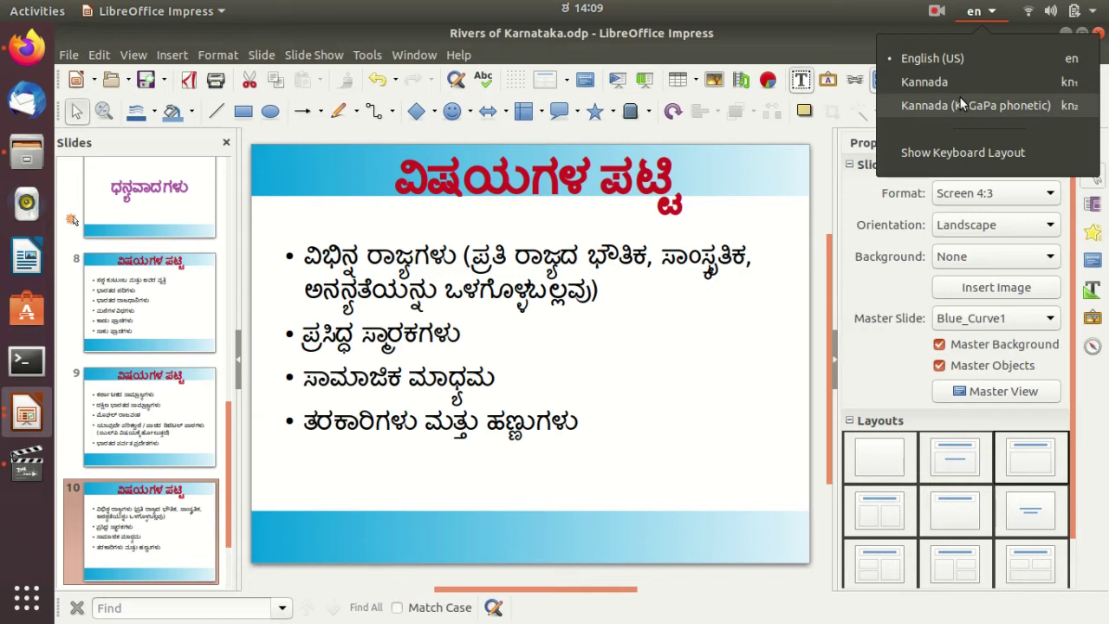
Step: Add a new blank slide 11 after slide 10 and place the cursor in its bulleted text area
{"action": "left_click", "coordinate": [136, 398]}
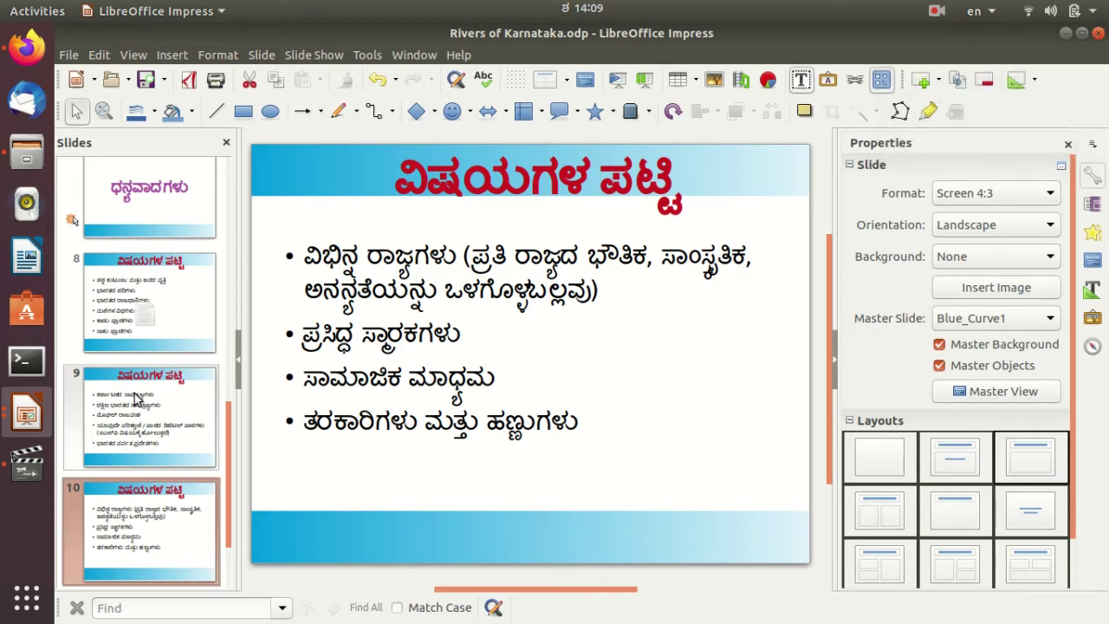
{"action": "key", "text": "ctrl+m"}
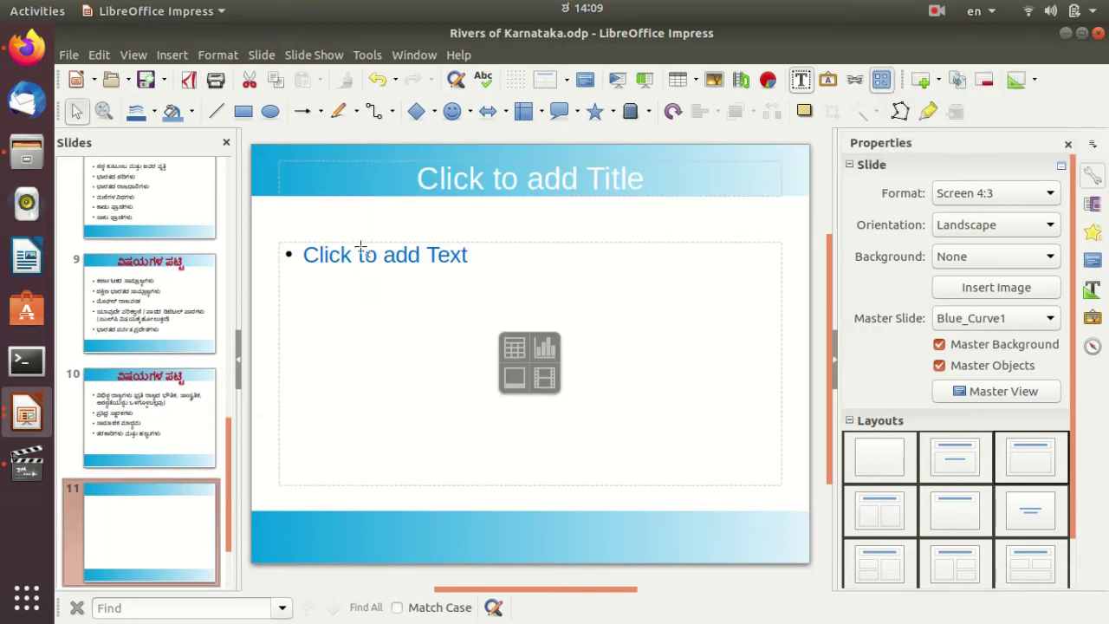
{"action": "left_click", "coordinate": [360, 253]}
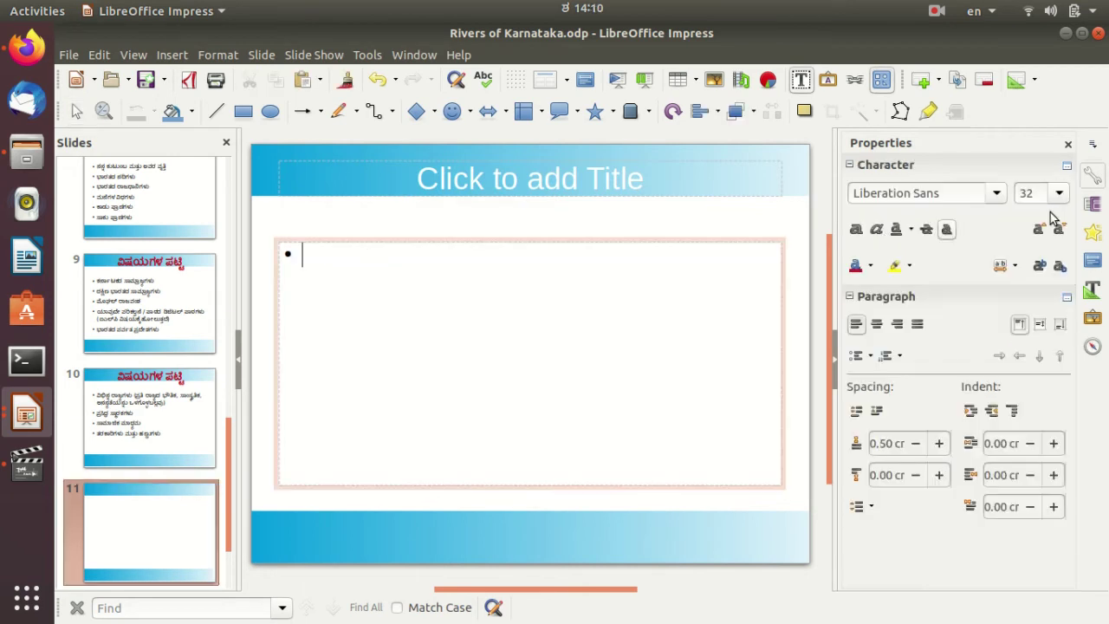
Step: Switch typing to Kannada (KaGaPa phonetic) and set the bullet text size to 60 pt
{"action": "left_click", "coordinate": [996, 17]}
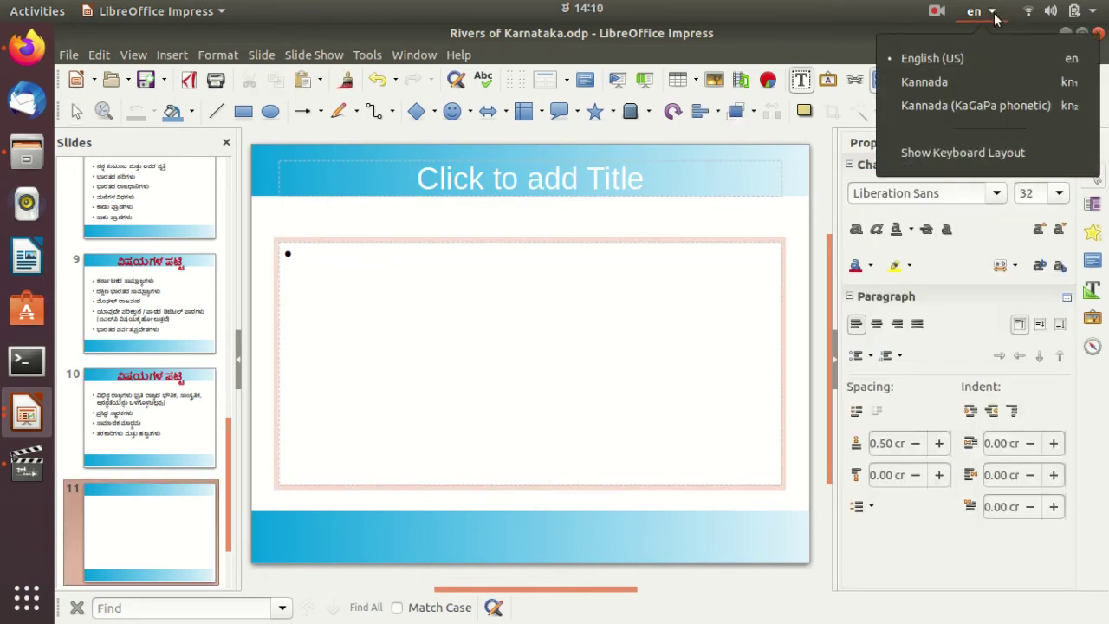
{"action": "left_click", "coordinate": [1008, 110]}
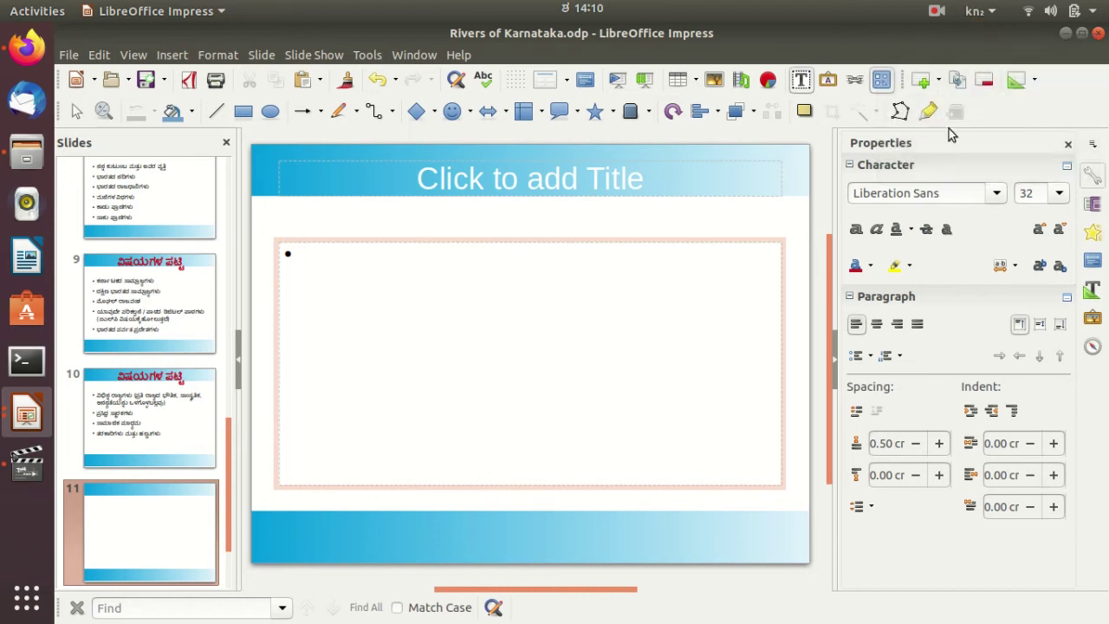
{"action": "left_click", "coordinate": [1058, 193]}
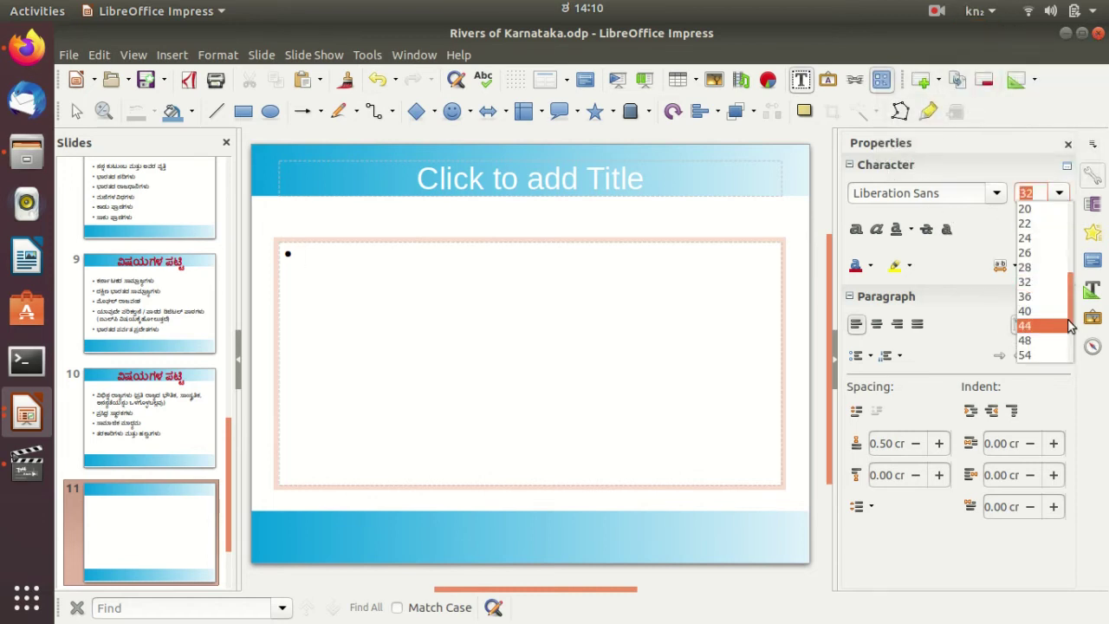
{"action": "scroll", "coordinate": [1071, 324], "scroll_direction": "down", "scroll_amount": 2}
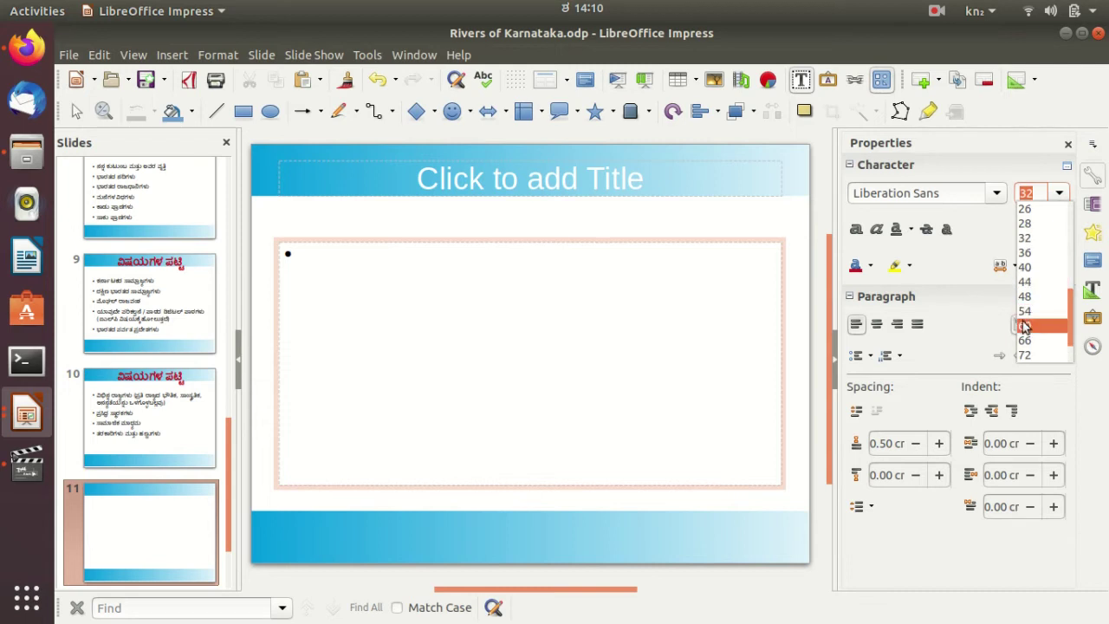
{"action": "left_click", "coordinate": [1027, 326]}
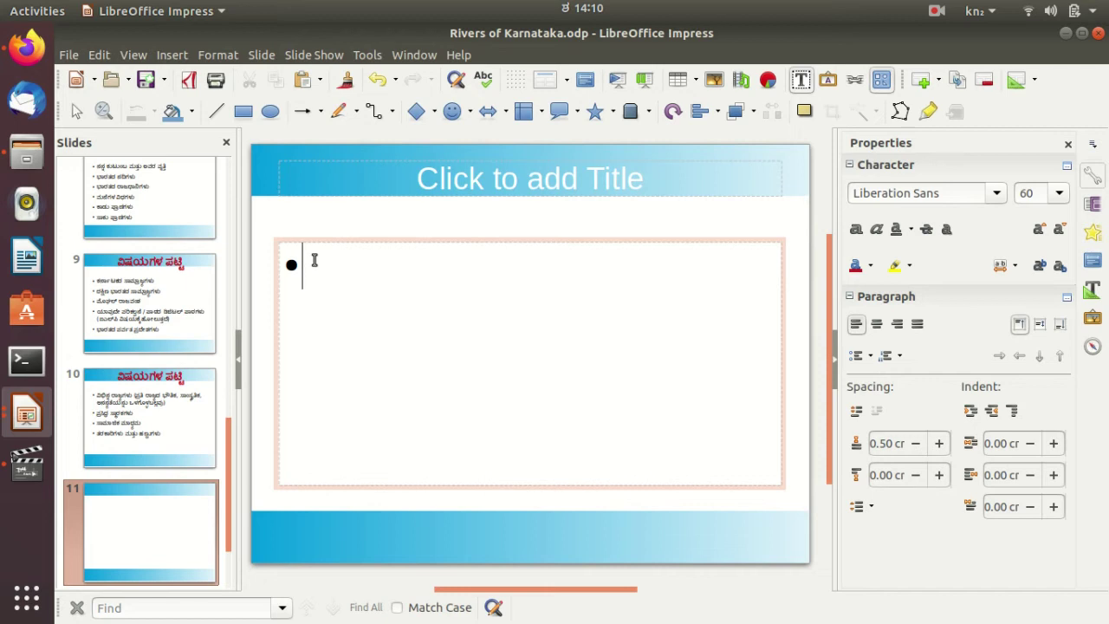
Step: Type ಕನ್ನಡ as the first bullet
{"action": "type", "text": "ಕ"}
{"action": "type", "text": "ಾ"}
{"action": "type", "text": "ನ್"}
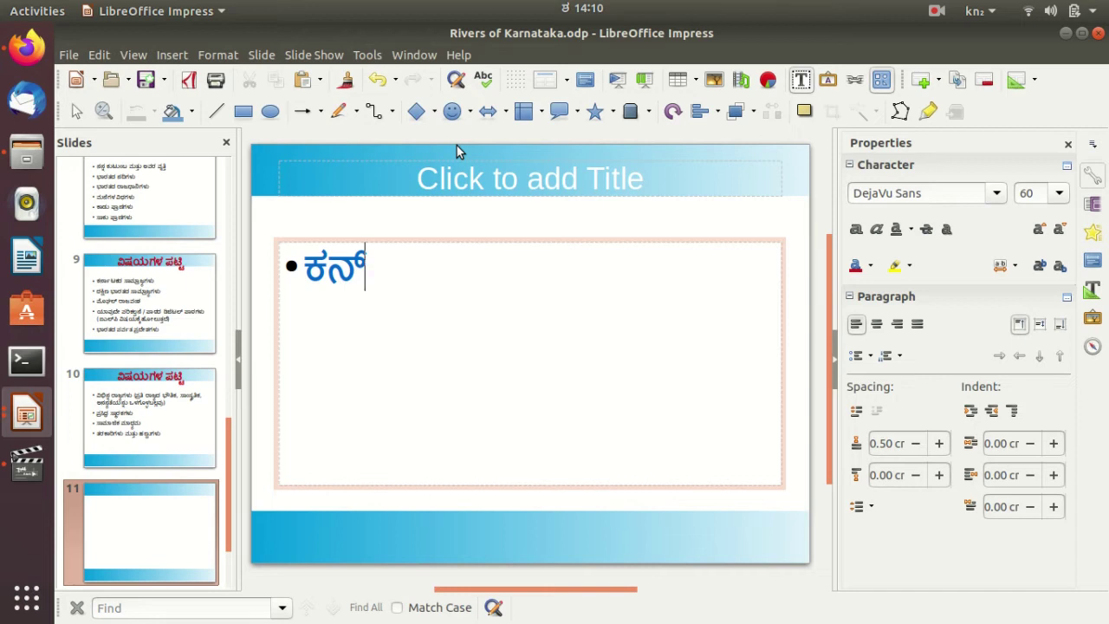
{"action": "type", "text": "ನ"}
{"action": "type", "text": "ಡ"}
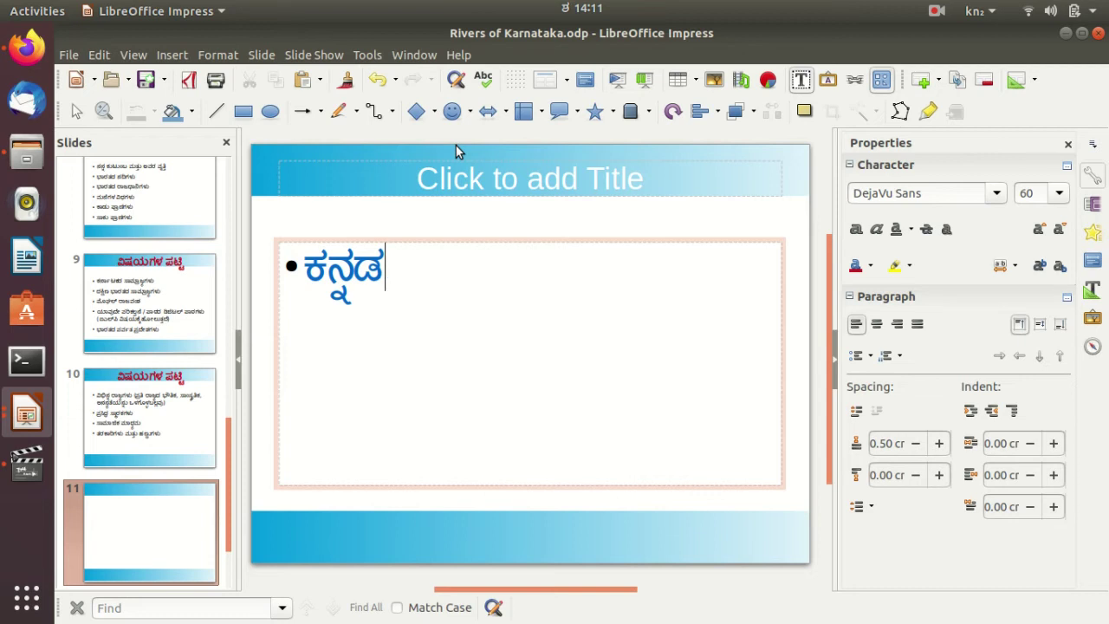
Step: Add a second bullet reading ನದಿಗಳು, correcting the mistyped letters
{"action": "key", "text": "Return"}
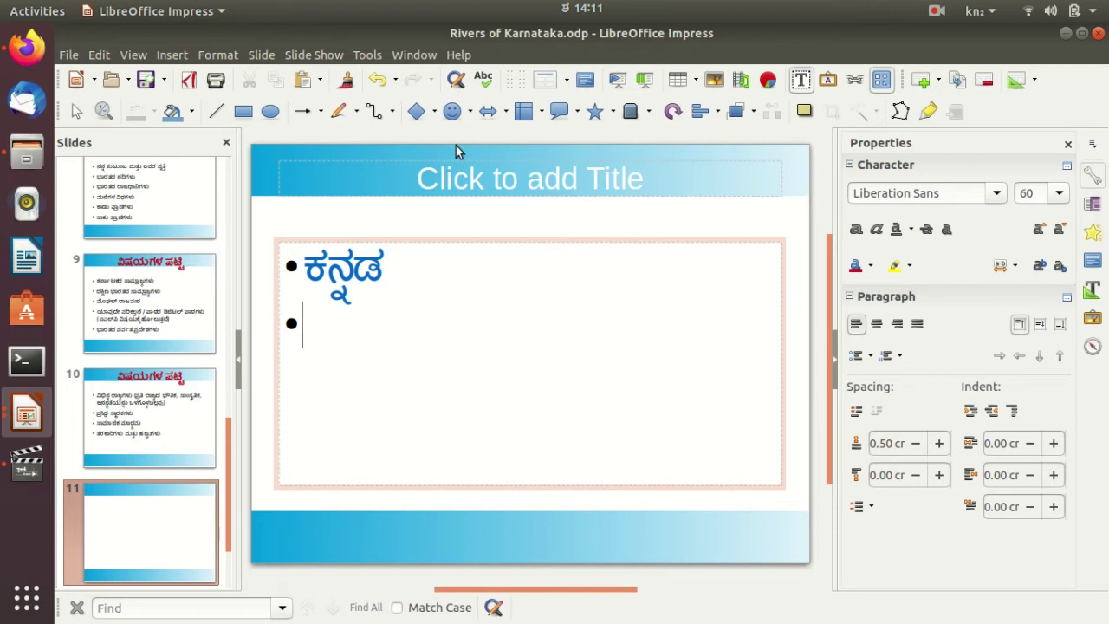
{"action": "type", "text": "ನ"}
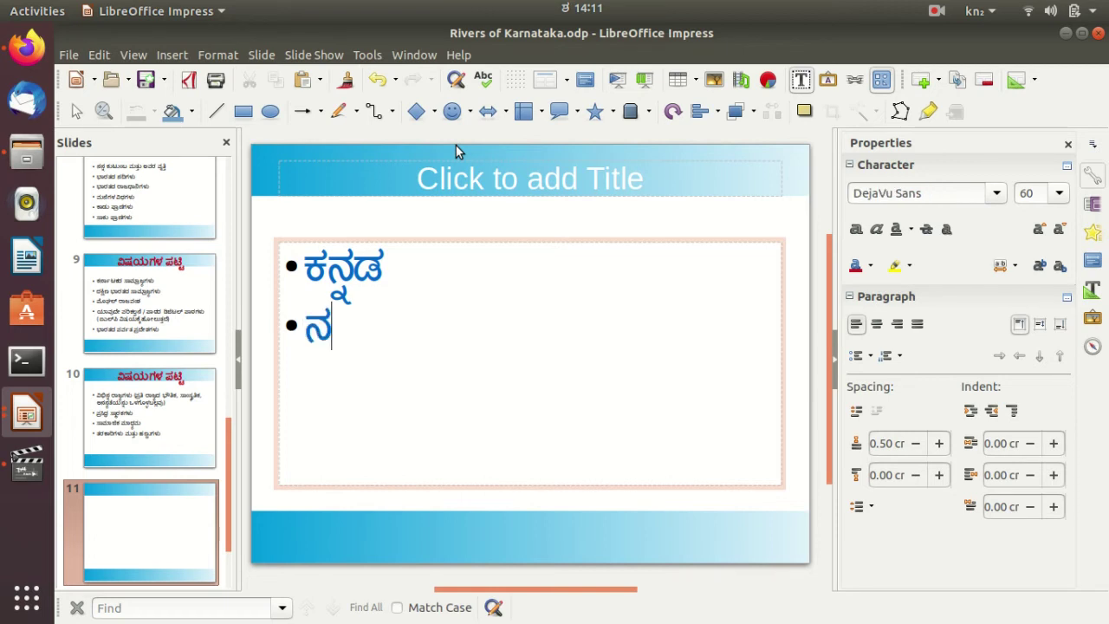
{"action": "type", "text": "ದ"}
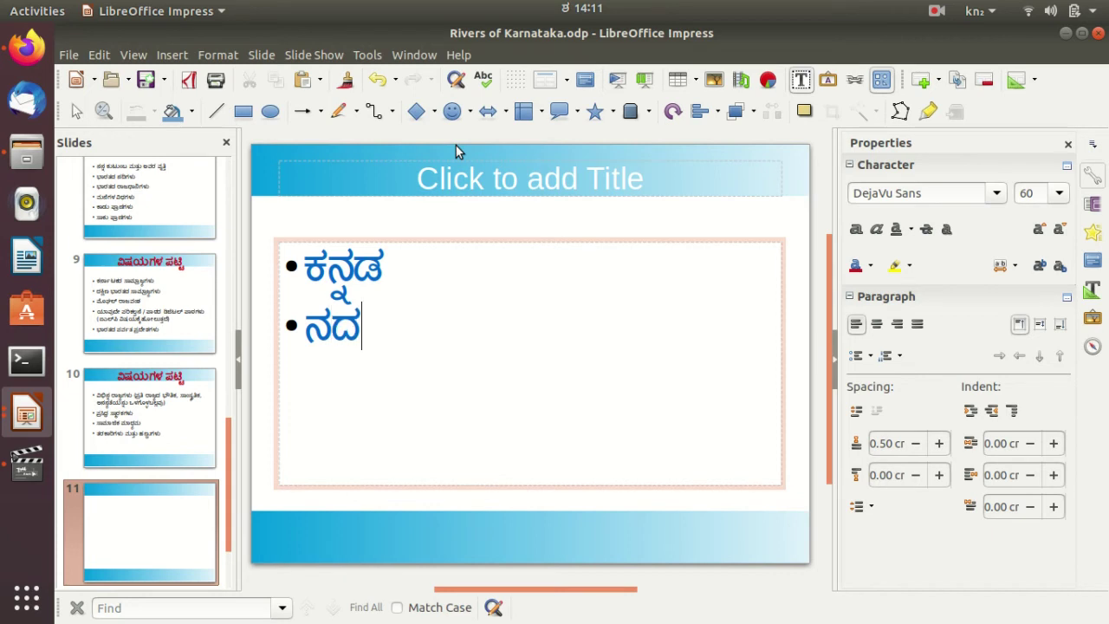
{"action": "type", "text": "ಿ"}
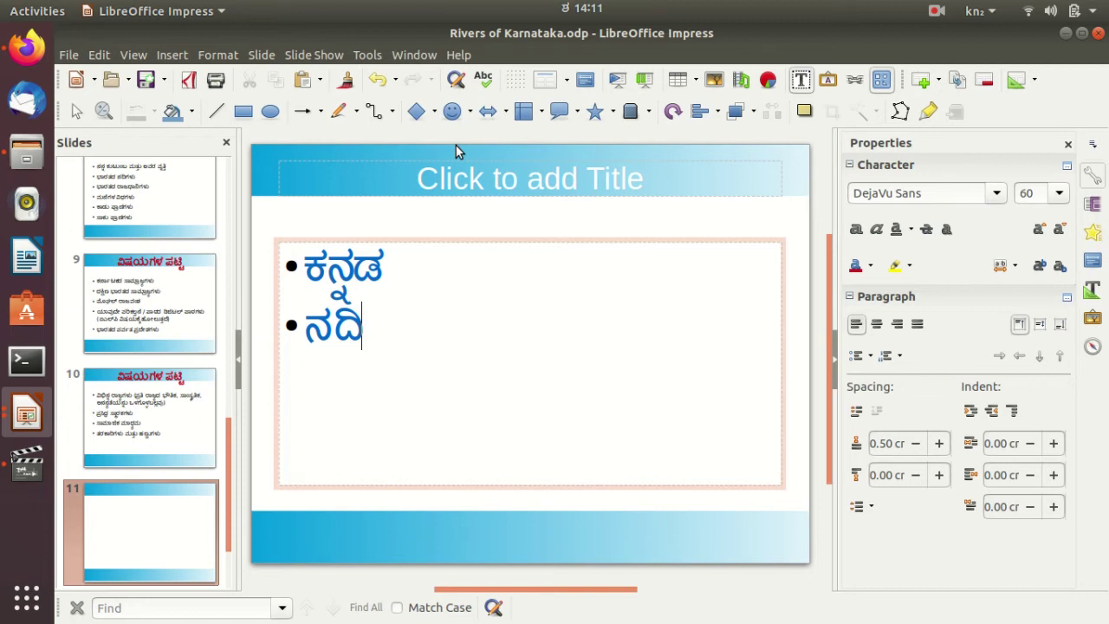
{"action": "type", "text": "ಗ"}
{"action": "type", "text": "ಳ"}
{"action": "key", "text": "BackSpace"}
{"action": "type", "text": "ು"}
{"action": "key", "text": "BackSpace"}
{"action": "type", "text": "ಲ"}
{"action": "key", "text": "BackSpace"}
{"action": "type", "text": "ಳ"}
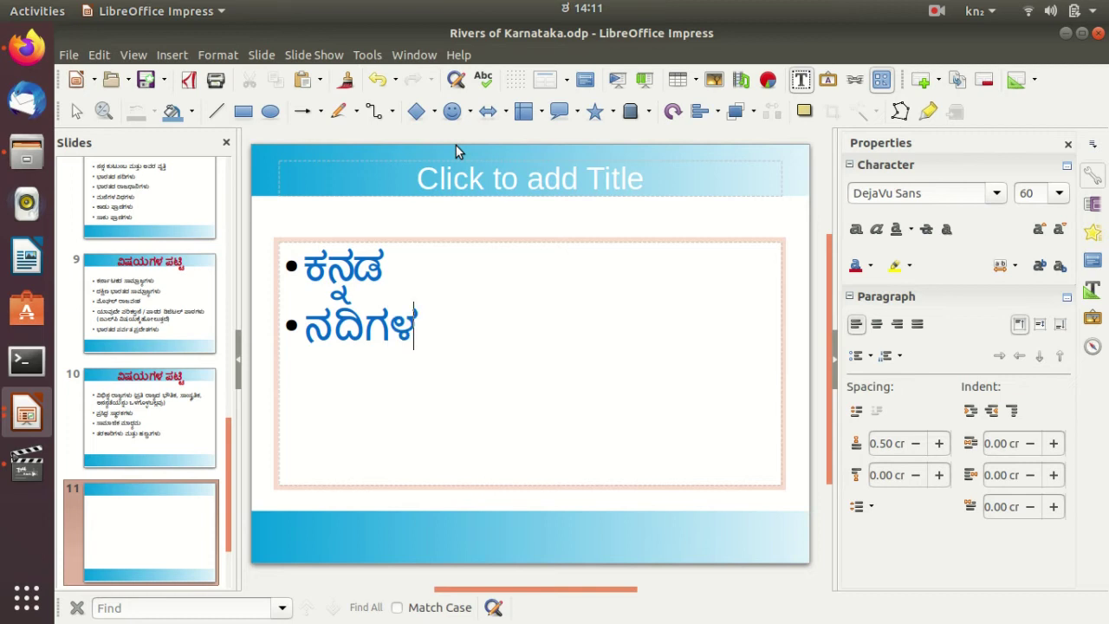
{"action": "type", "text": "ು"}
Step: Add a third bullet reading ಧನ್ಯವಾದಗಳು
{"action": "key", "text": "Return"}
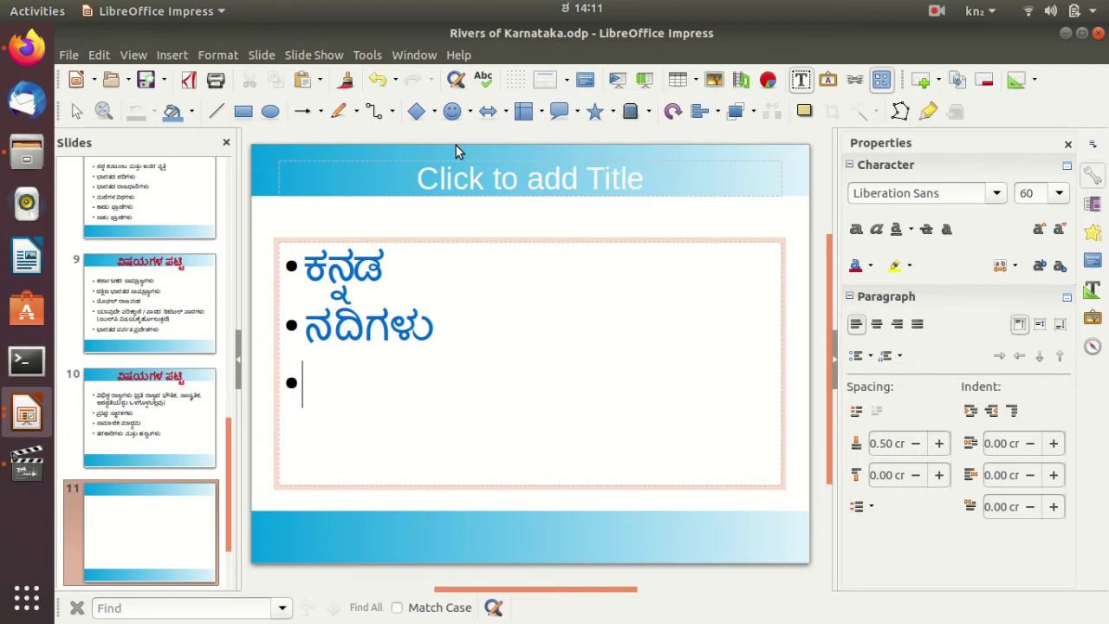
{"action": "type", "text": "ದ"}
{"action": "key", "text": "BackSpace"}
{"action": "type", "text": "ಧ"}
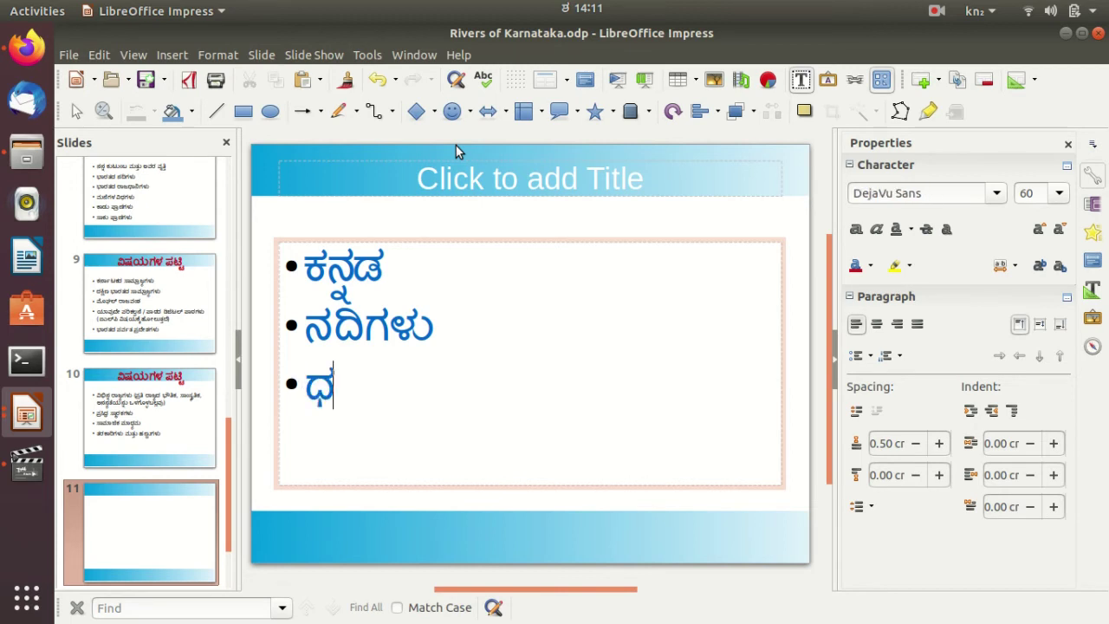
{"action": "type", "text": "ನ"}
{"action": "type", "text": "್"}
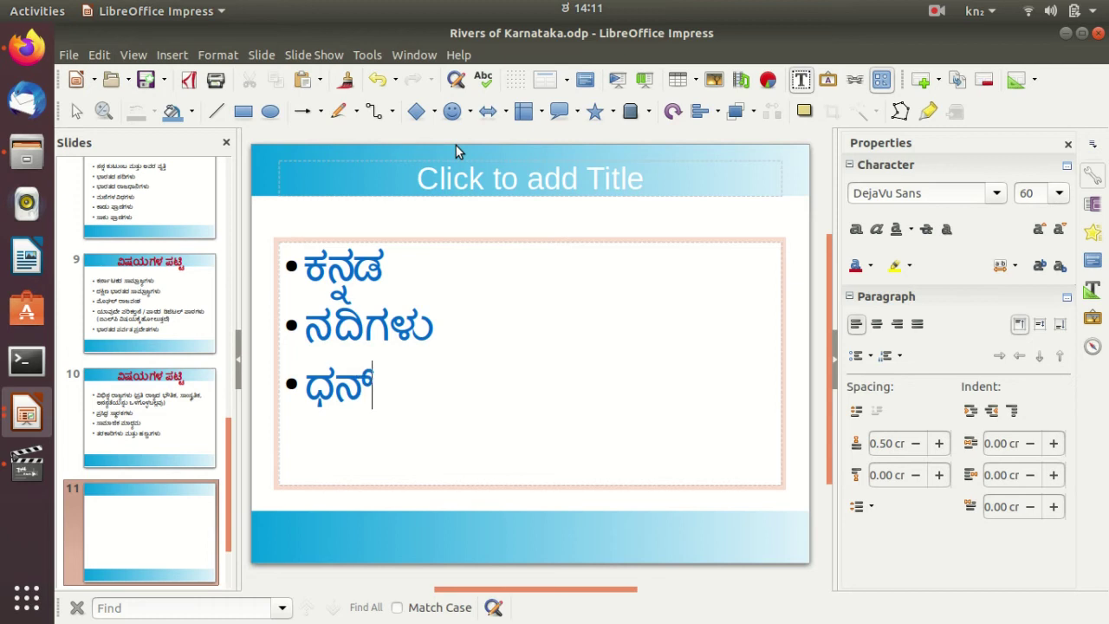
{"action": "type", "text": "ಯ"}
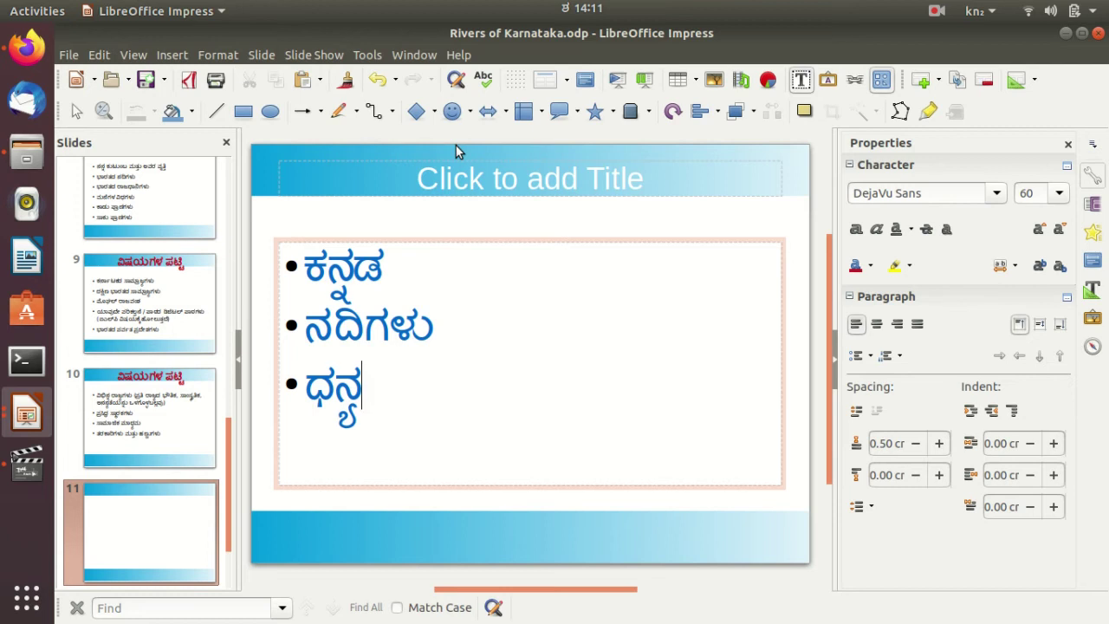
{"action": "type", "text": "ವ"}
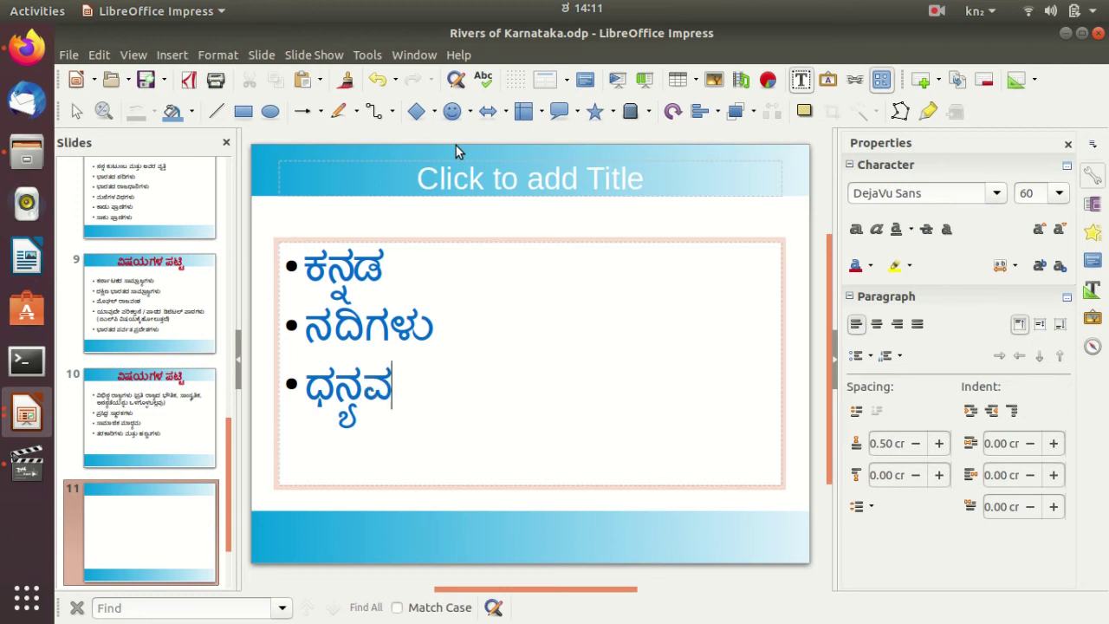
{"action": "type", "text": "ಾ"}
{"action": "type", "text": "ದ"}
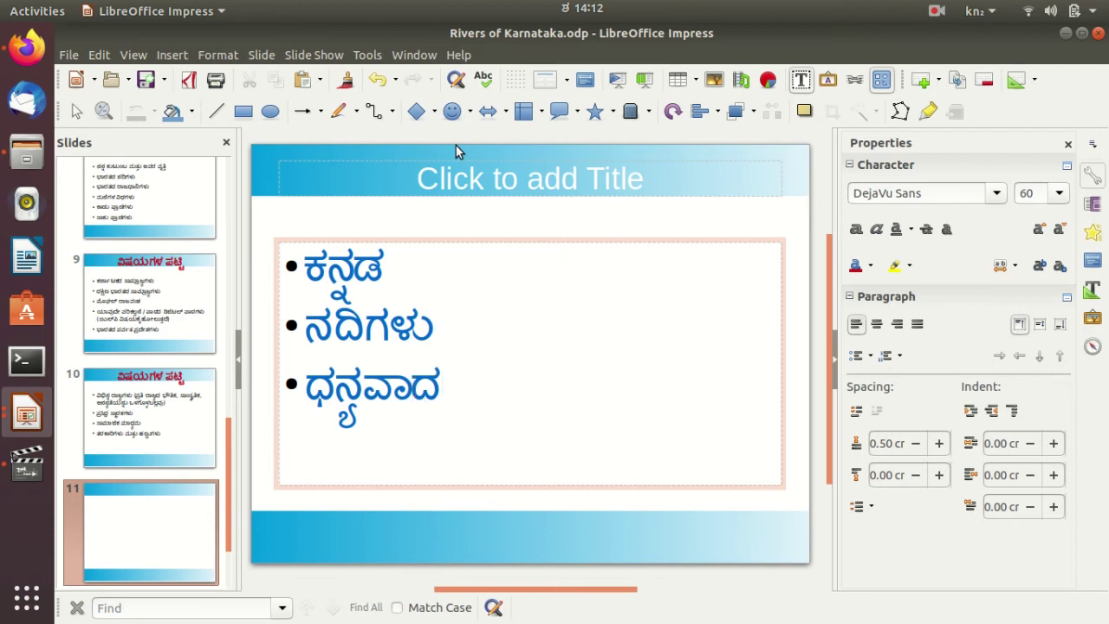
{"action": "type", "text": "ಗ"}
{"action": "type", "text": "ಳು"}
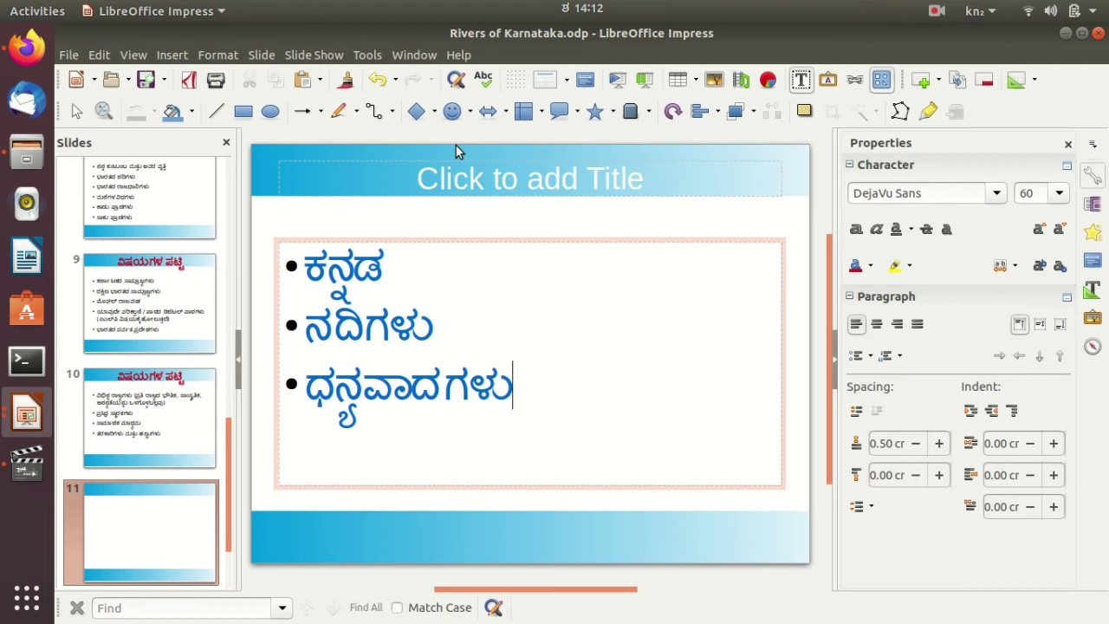
Step: Deselect slide 11's text box and switch over to Firefox
{"action": "left_click", "coordinate": [455, 145]}
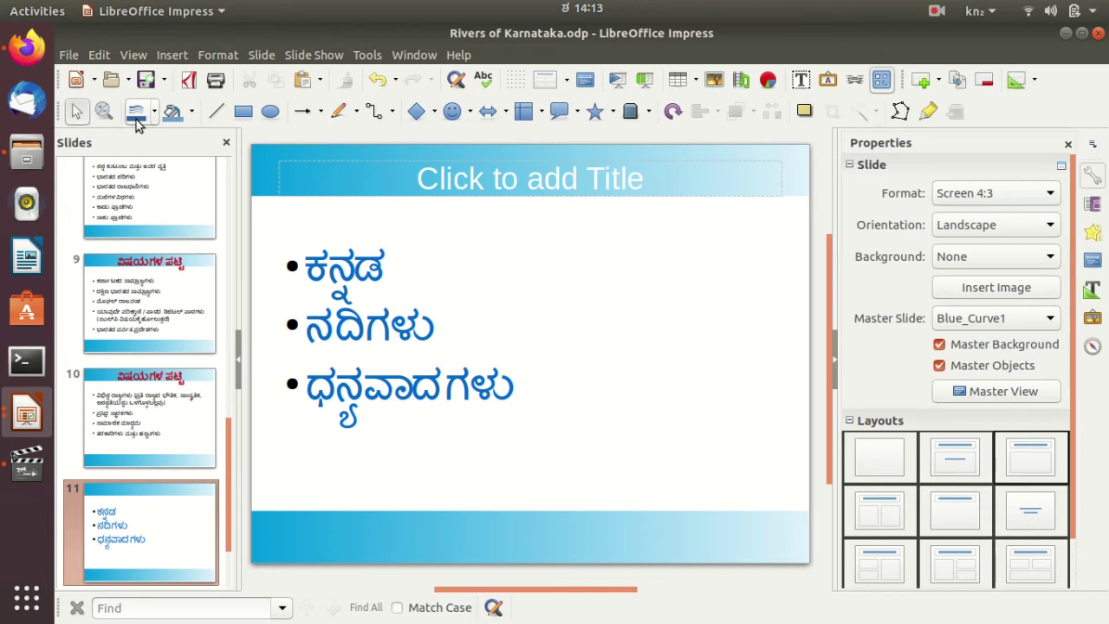
{"action": "left_click", "coordinate": [28, 52]}
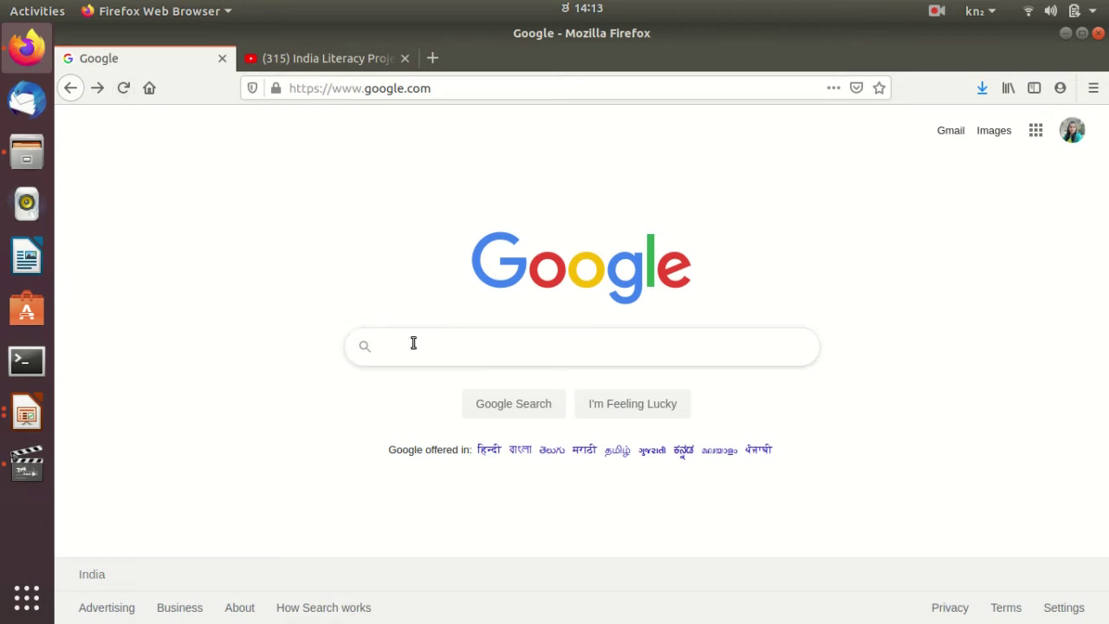
Step: Clear a stray Kannada character, switch to the English (US) layout, and type 'go' into Google search
{"action": "type", "text": "ಅ"}
{"action": "key", "text": "BackSpace"}
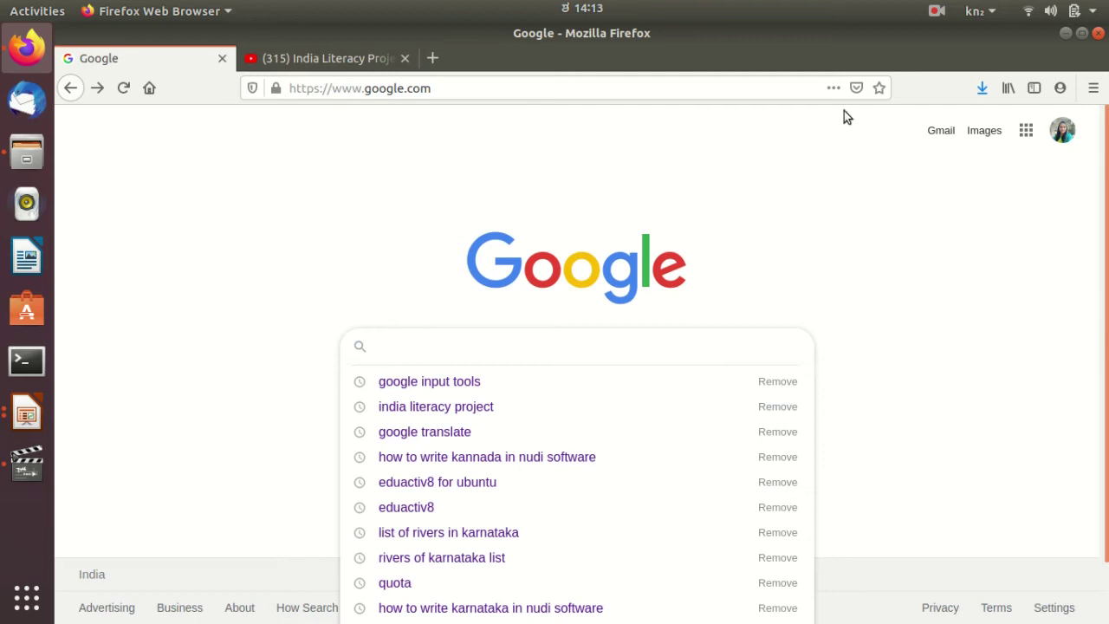
{"action": "left_click", "coordinate": [992, 12]}
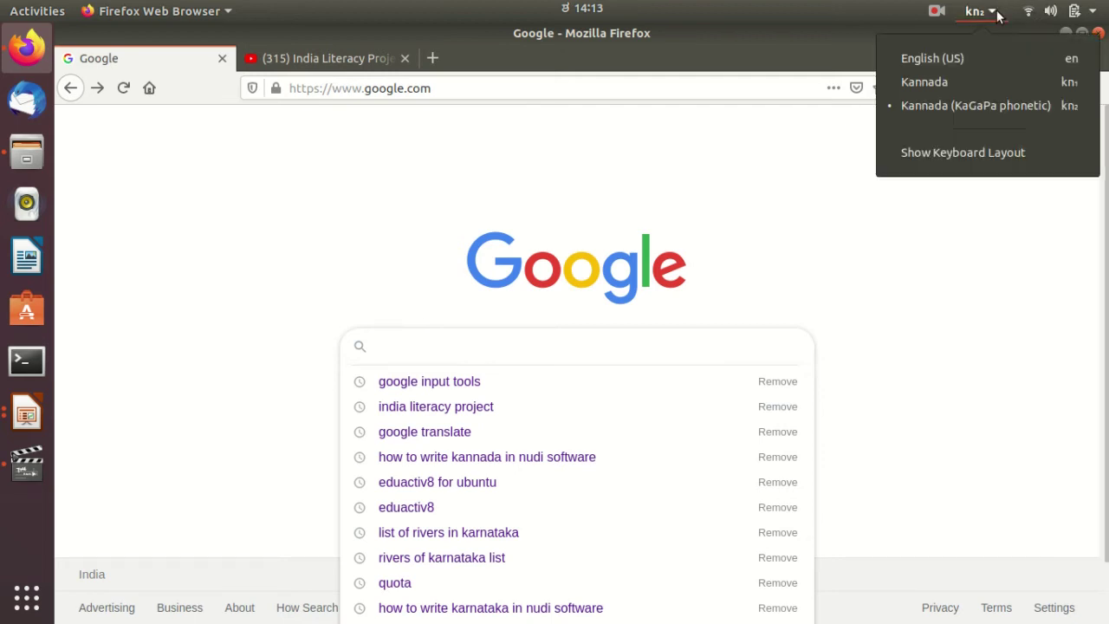
{"action": "left_click", "coordinate": [990, 59]}
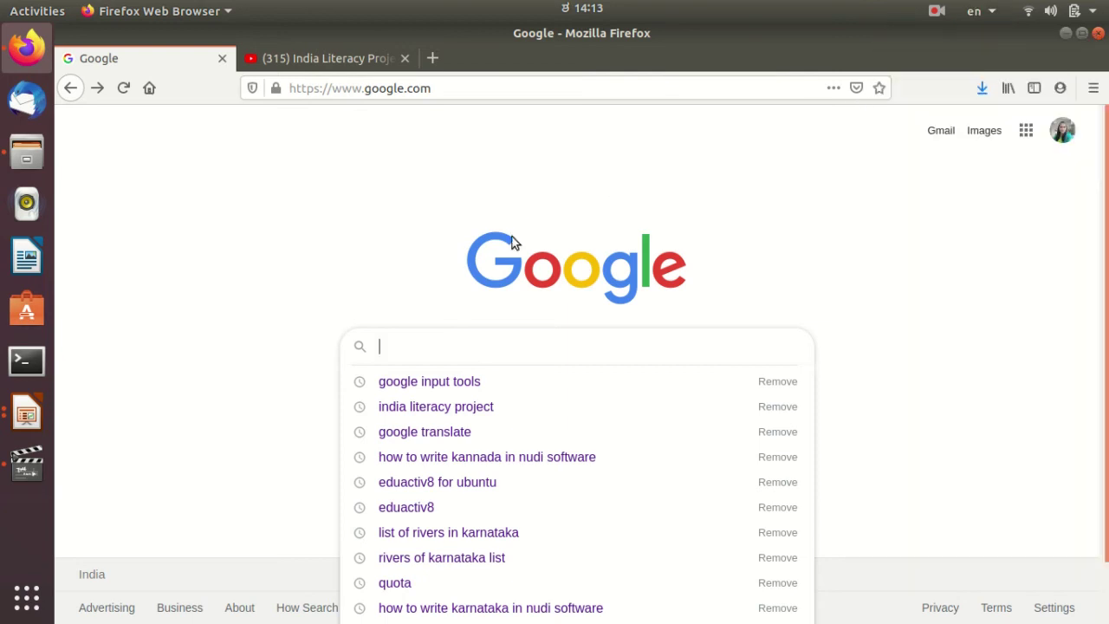
{"action": "type", "text": "g"}
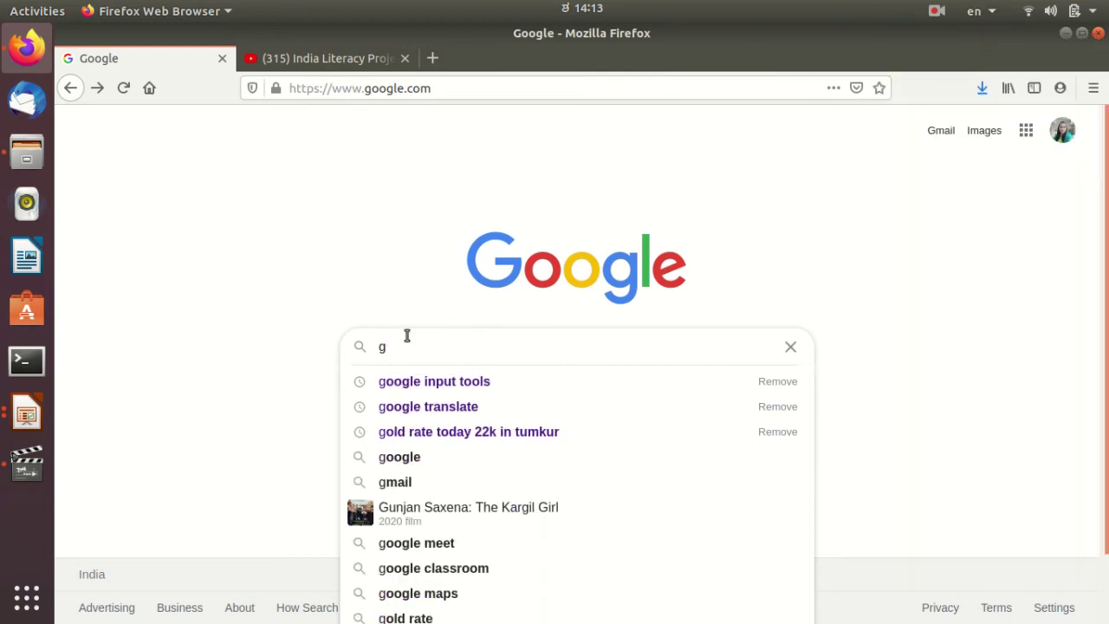
{"action": "type", "text": "o"}
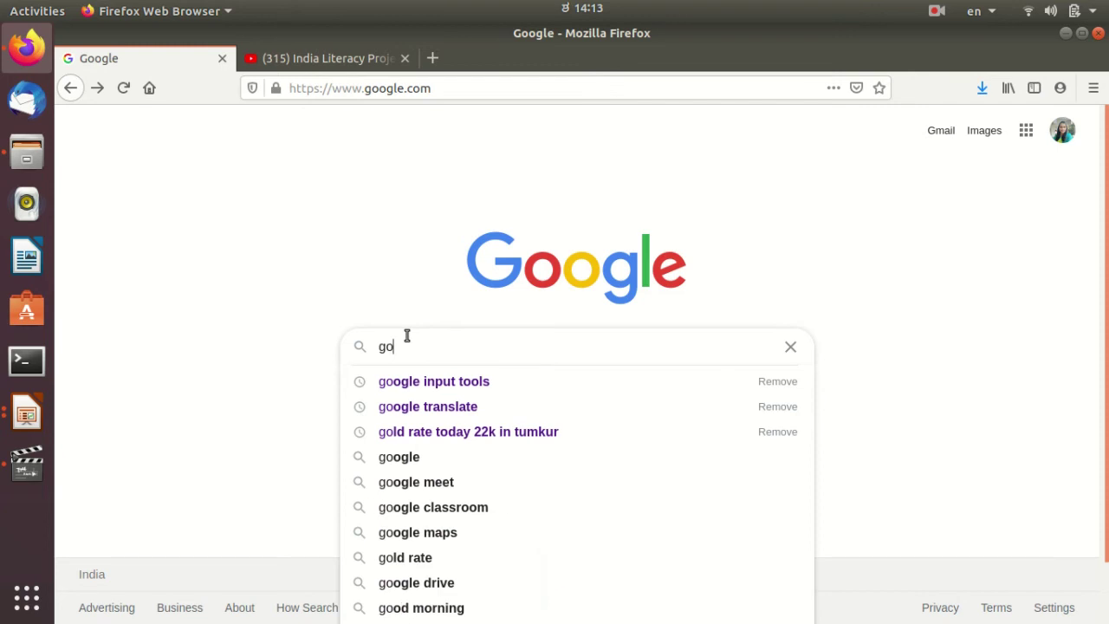
Step: Open Google Input Tools' online typing page and set the input language to Kannada
{"action": "left_click", "coordinate": [473, 387]}
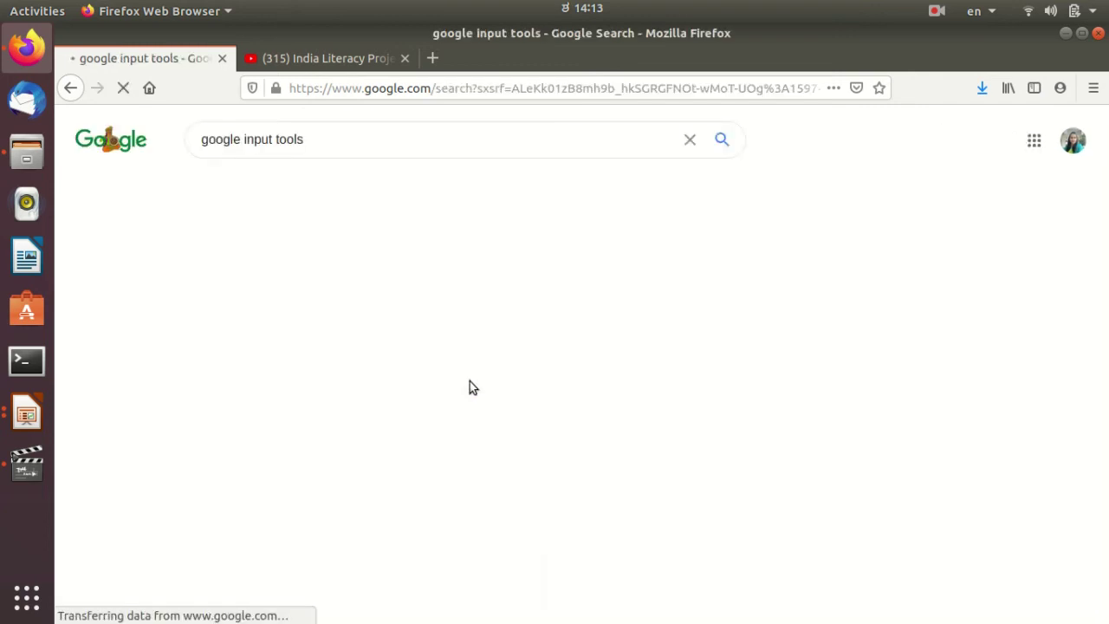
{"action": "left_click", "coordinate": [268, 275]}
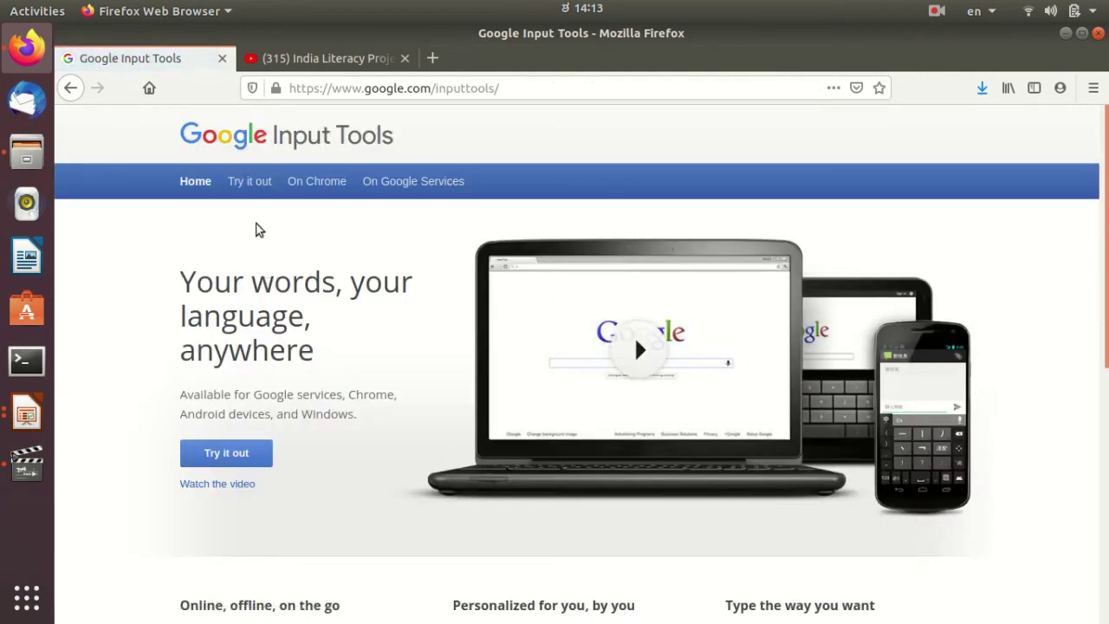
{"action": "left_click", "coordinate": [265, 182]}
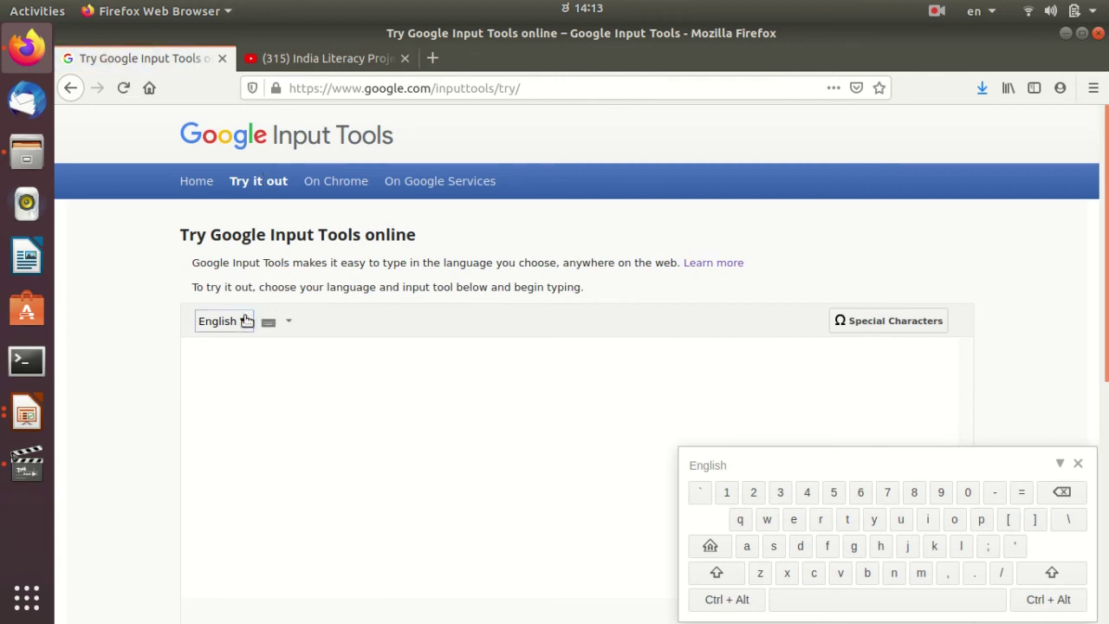
{"action": "left_click", "coordinate": [243, 322]}
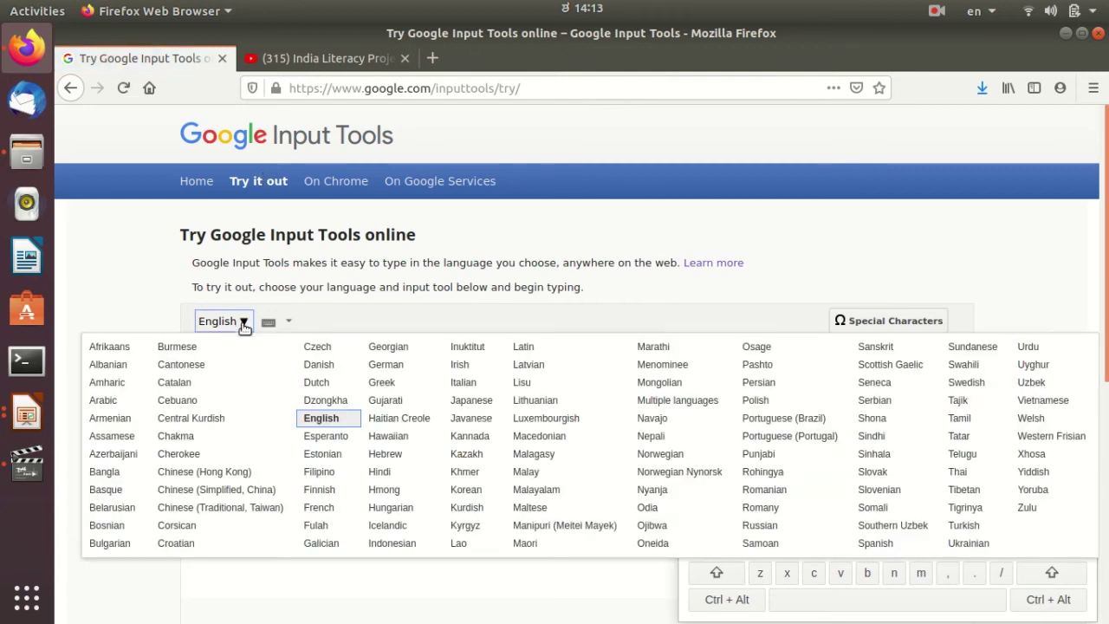
{"action": "left_click", "coordinate": [483, 439]}
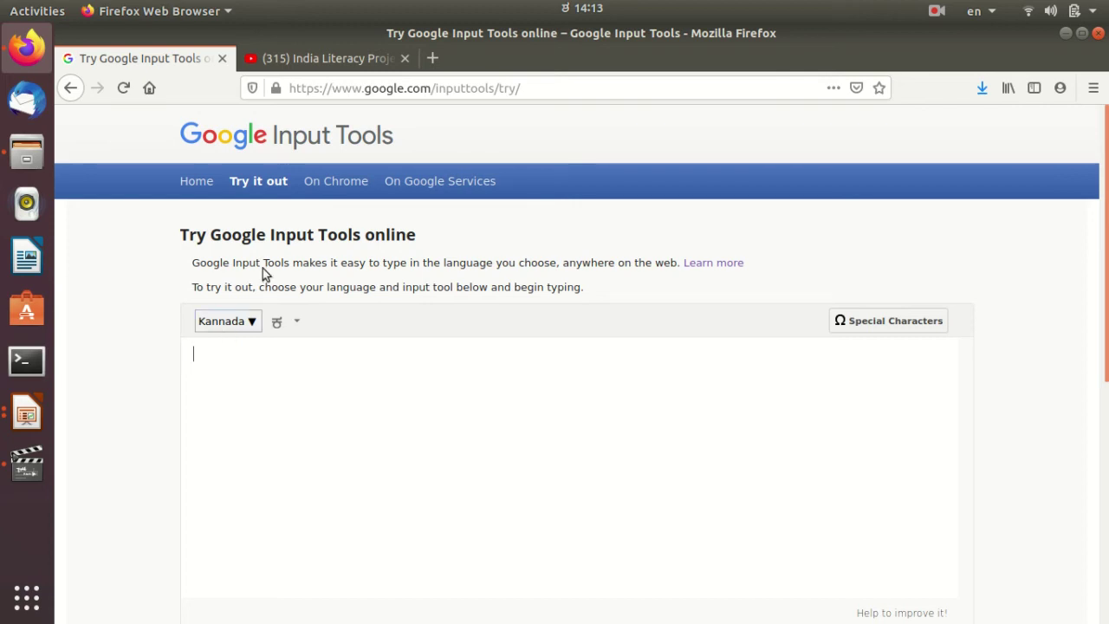
Step: Type karnataka and accept the transliteration ಕರ್ನಾಟಕ
{"action": "type", "text": "kar"}
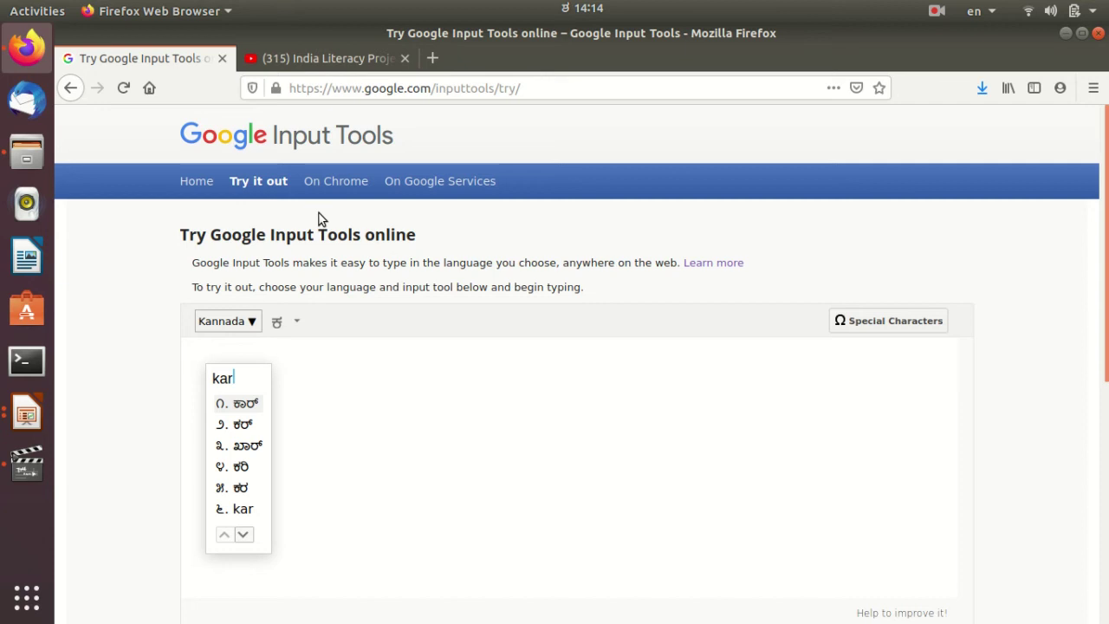
{"action": "left_click", "coordinate": [28, 411]}
{"action": "left_click", "coordinate": [173, 347]}
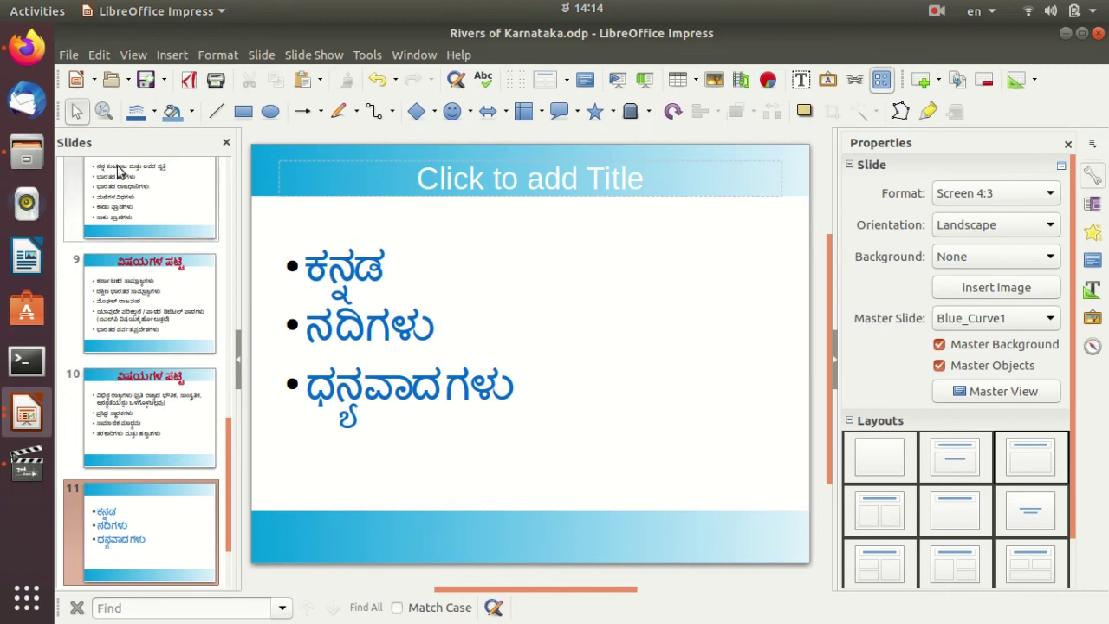
{"action": "left_click", "coordinate": [25, 54]}
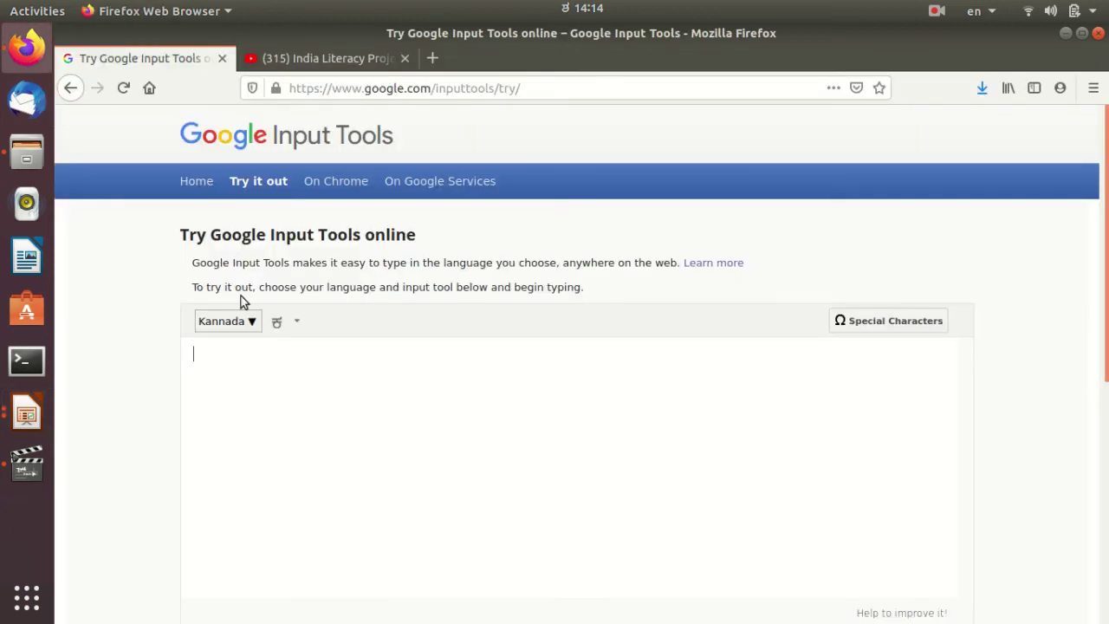
{"action": "type", "text": "kar"}
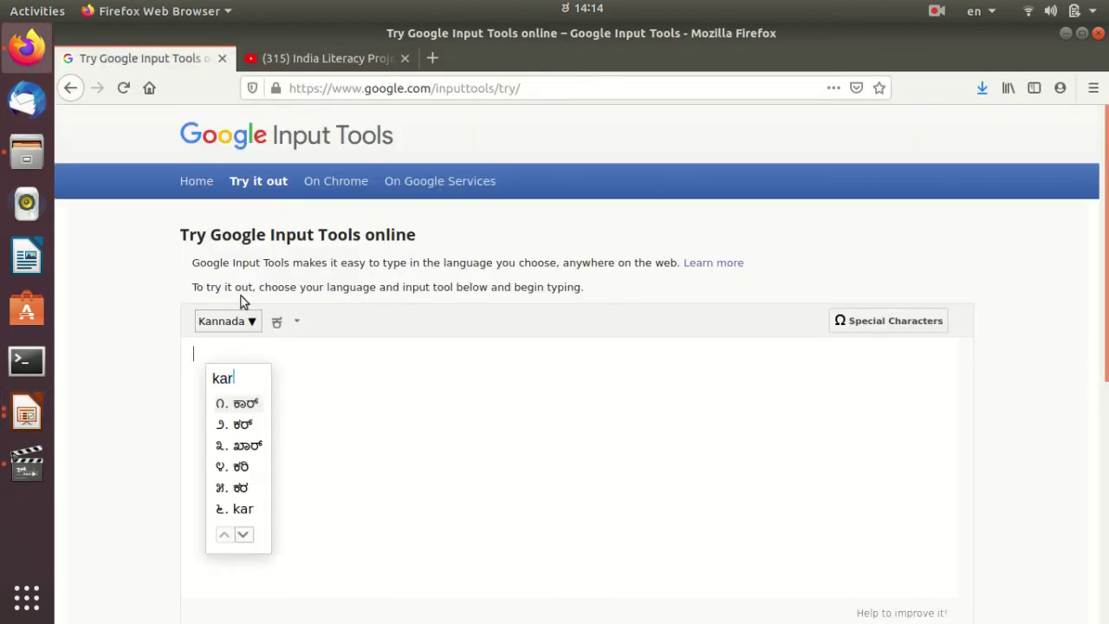
{"action": "type", "text": "na"}
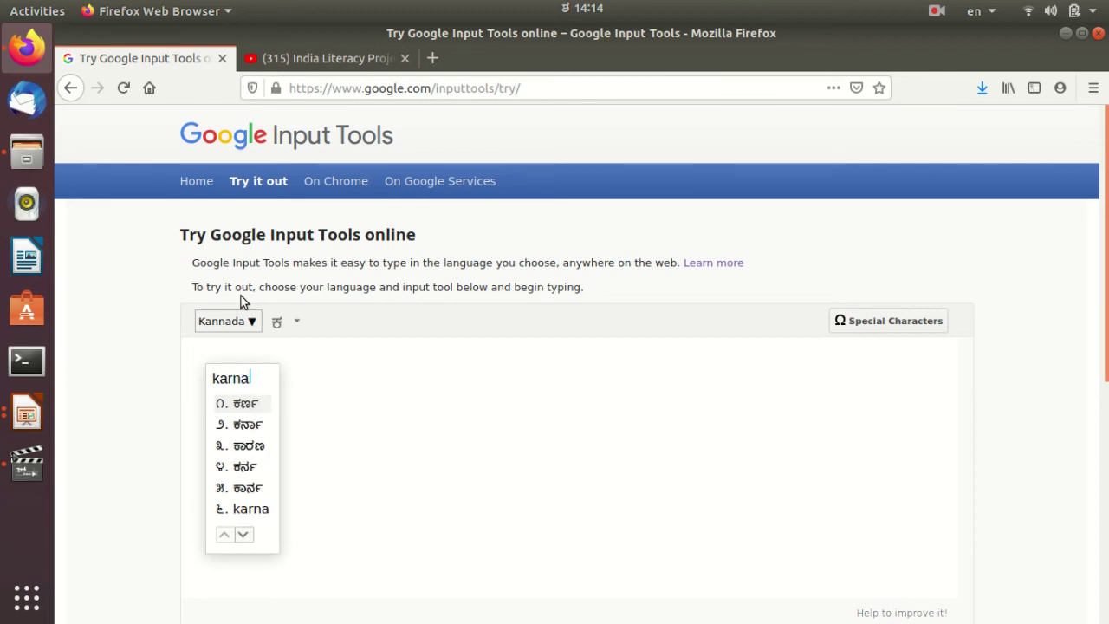
{"action": "type", "text": "taka"}
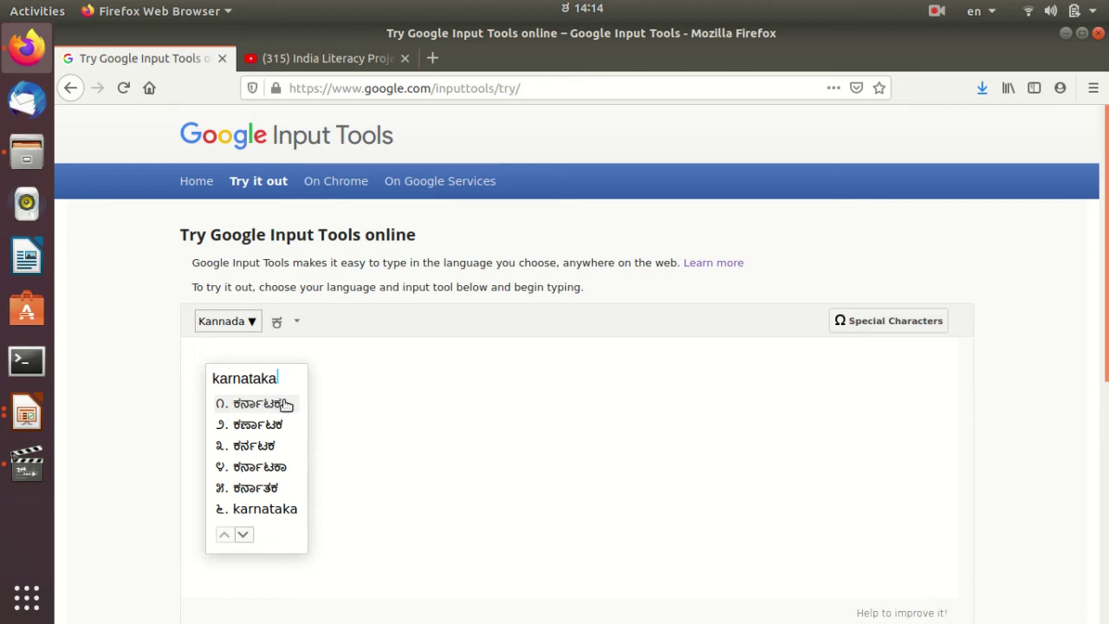
{"action": "left_click", "coordinate": [286, 405]}
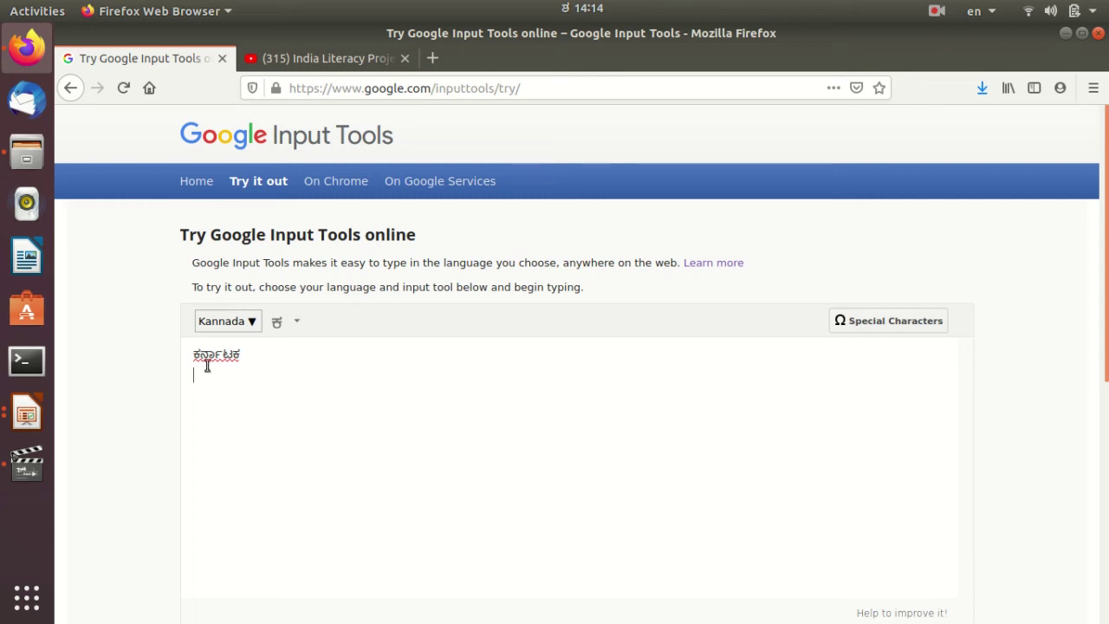
Step: Check slide 8's Kannada list in the presentation, then return to the typing page
{"action": "left_click", "coordinate": [32, 417]}
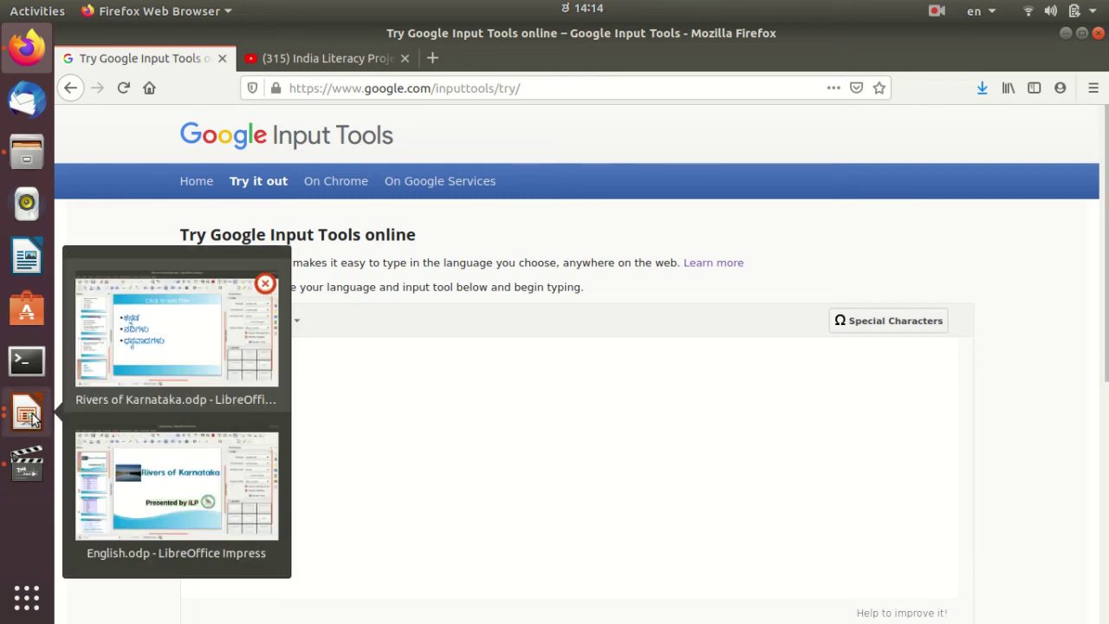
{"action": "left_click", "coordinate": [117, 351]}
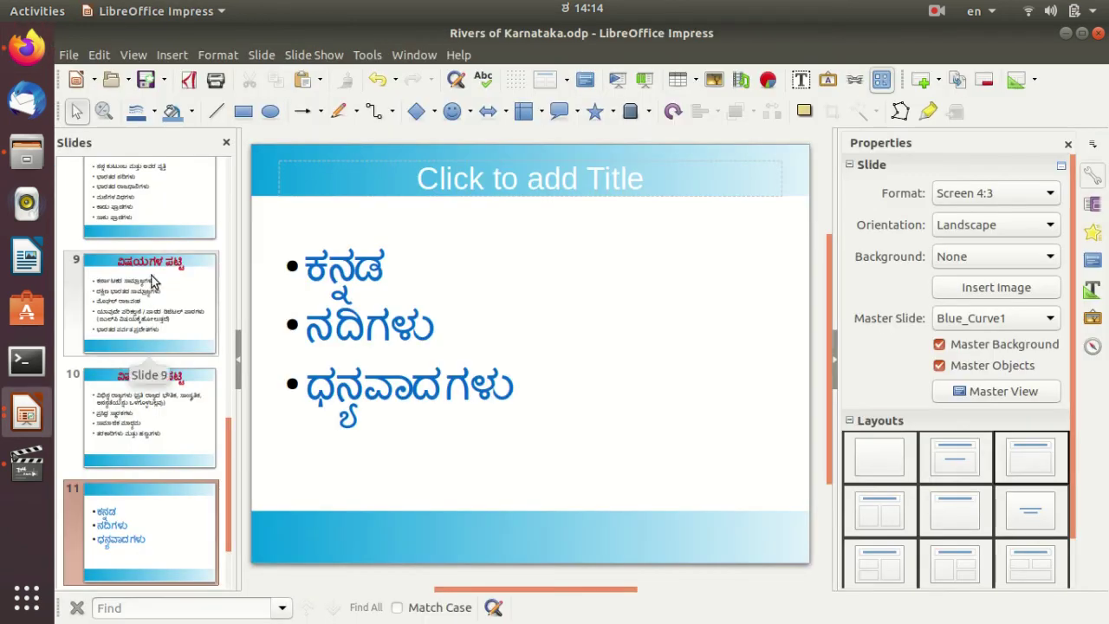
{"action": "left_click", "coordinate": [149, 208]}
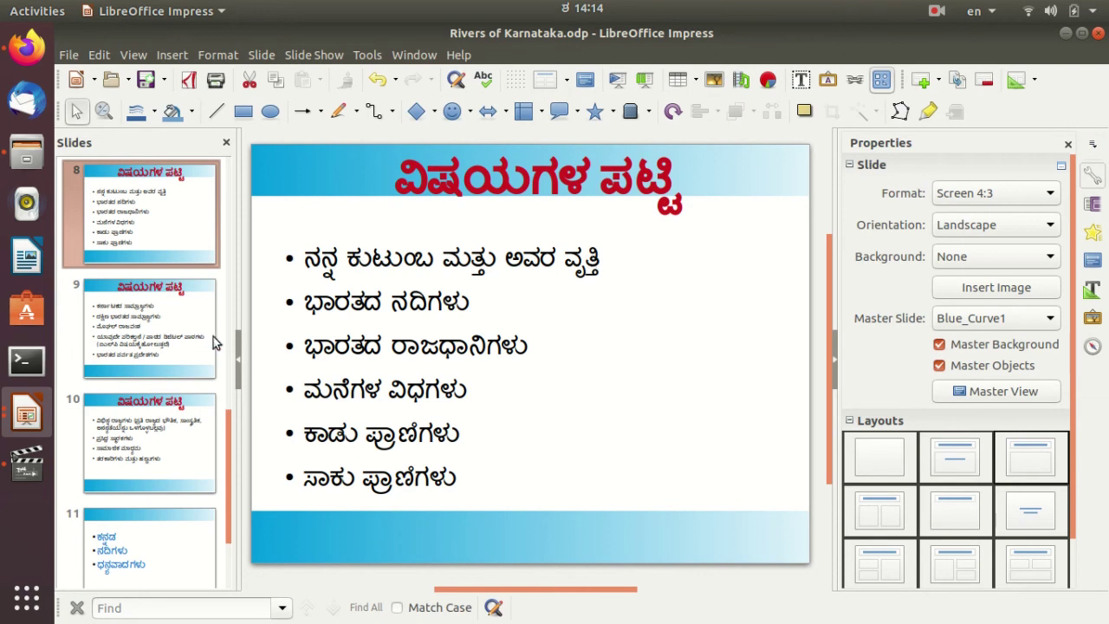
{"action": "left_click", "coordinate": [27, 51]}
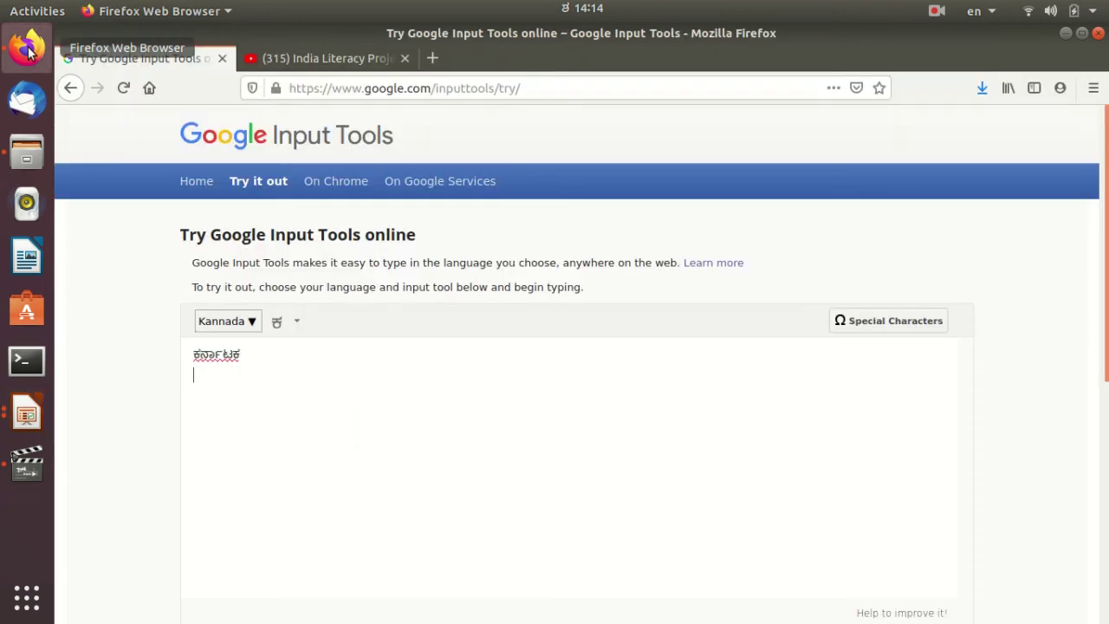
Step: Type ನನ್ನ ಕುಟುಂಬ ಮತ್ತು on a new line using the transliteration suggestions
{"action": "type", "text": "na"}
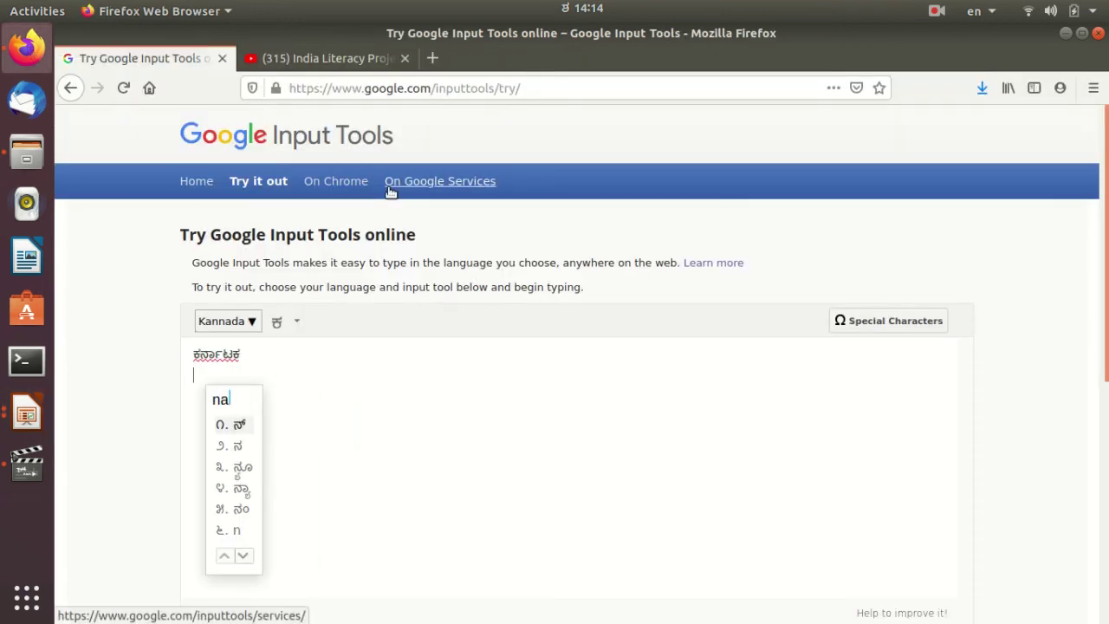
{"action": "type", "text": "nna"}
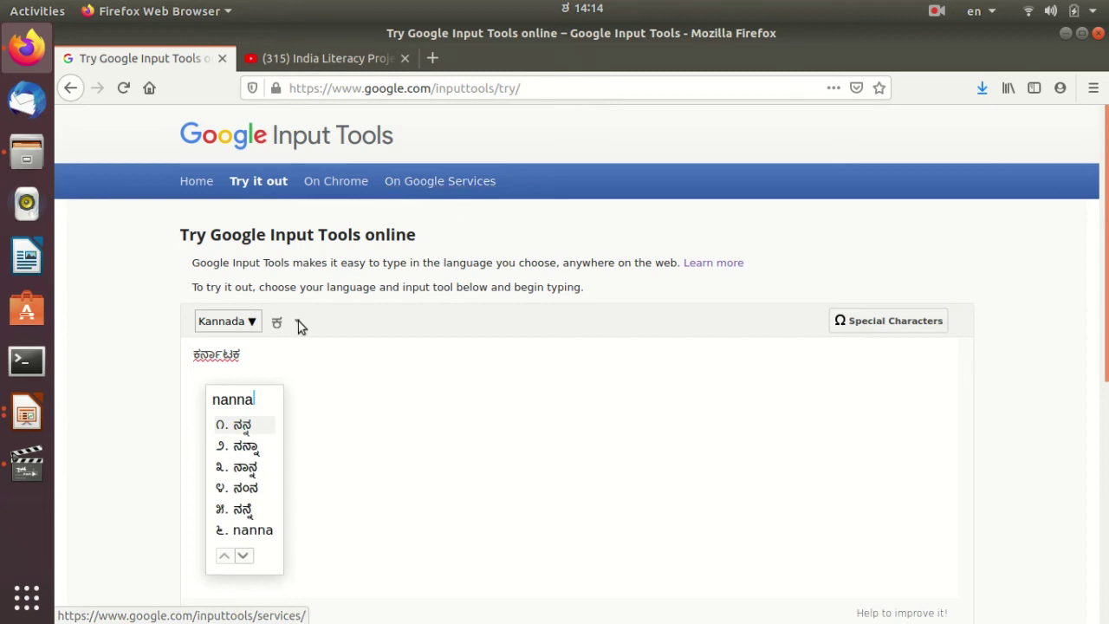
{"action": "left_click", "coordinate": [260, 427]}
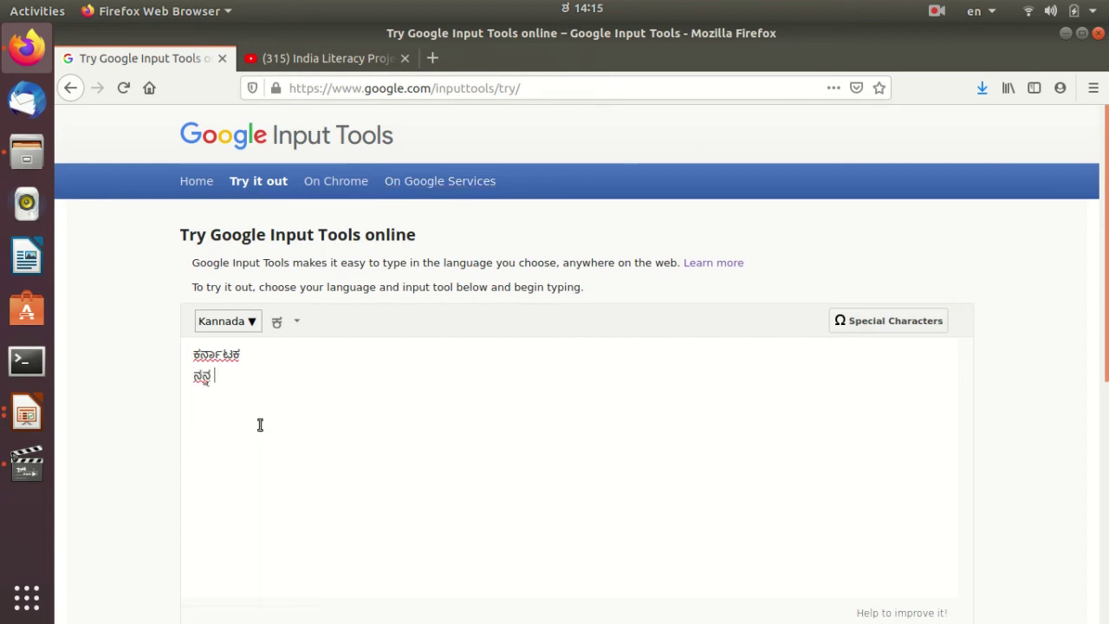
{"action": "type", "text": "kut"}
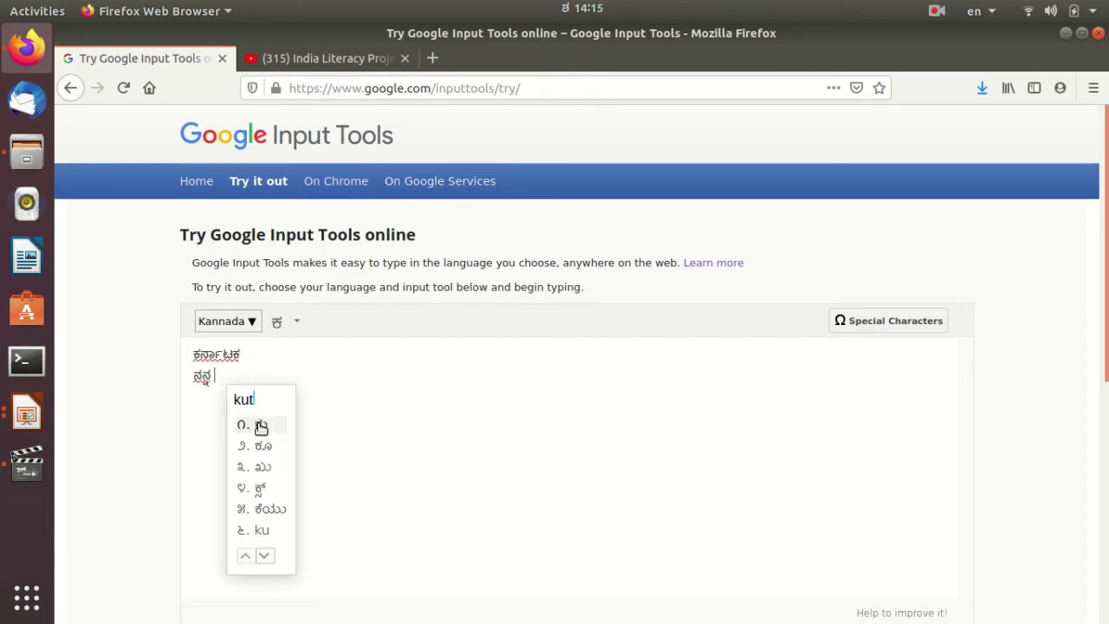
{"action": "type", "text": "umba"}
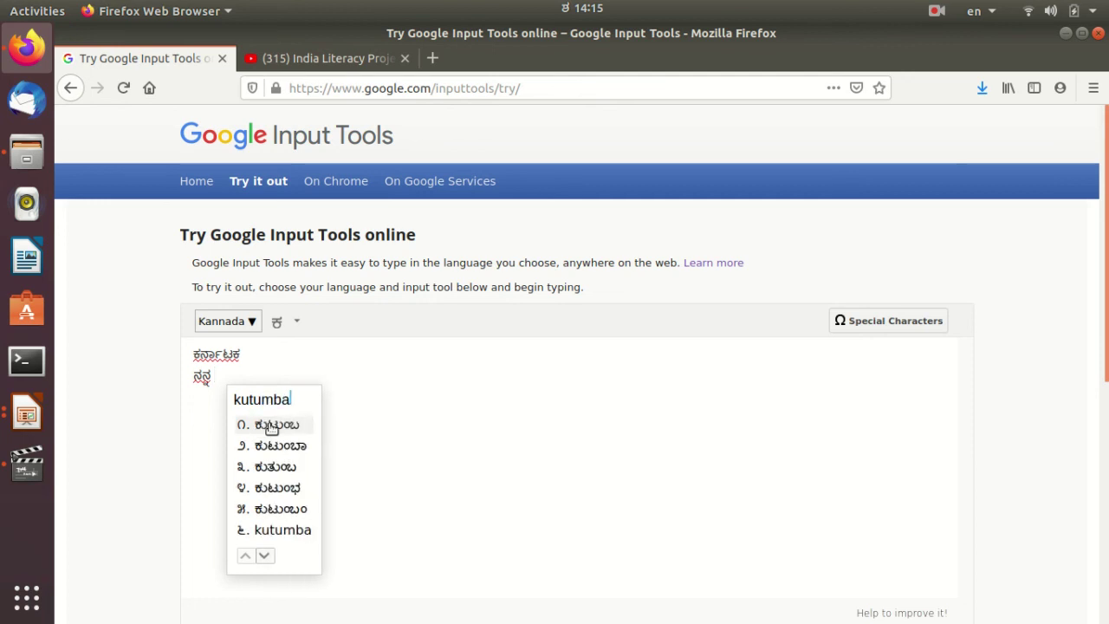
{"action": "left_click", "coordinate": [291, 425]}
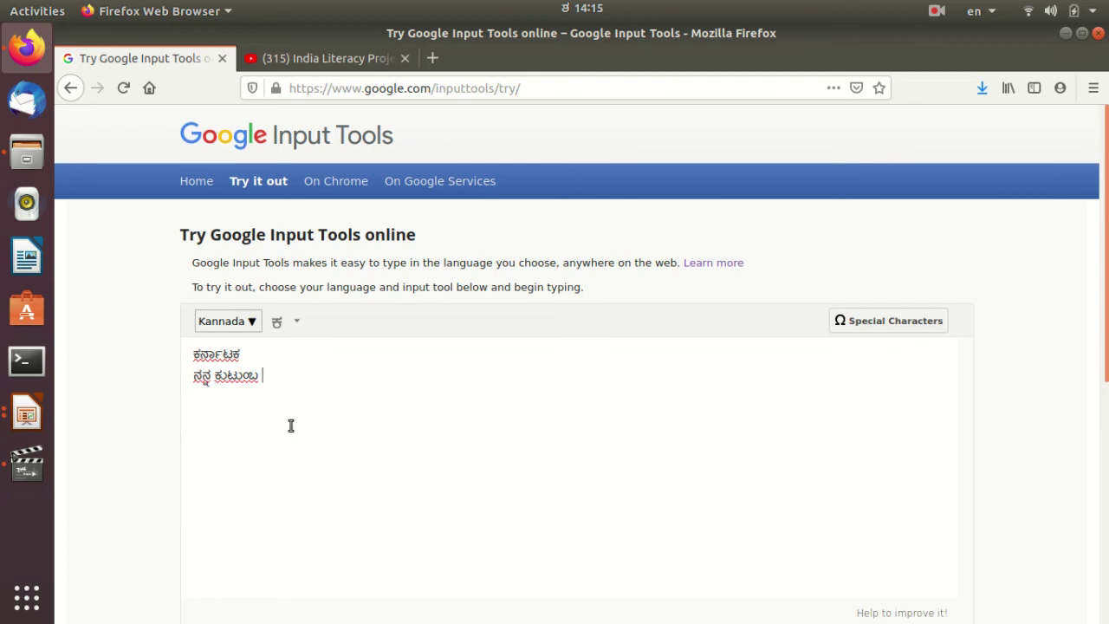
{"action": "type", "text": "ma"}
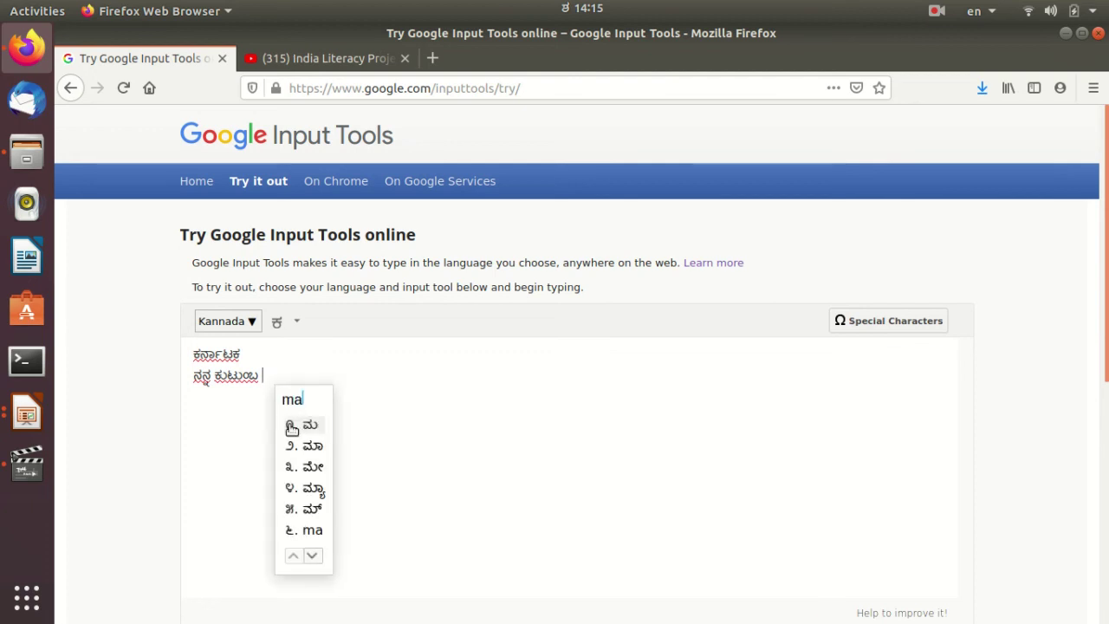
{"action": "type", "text": "ttu"}
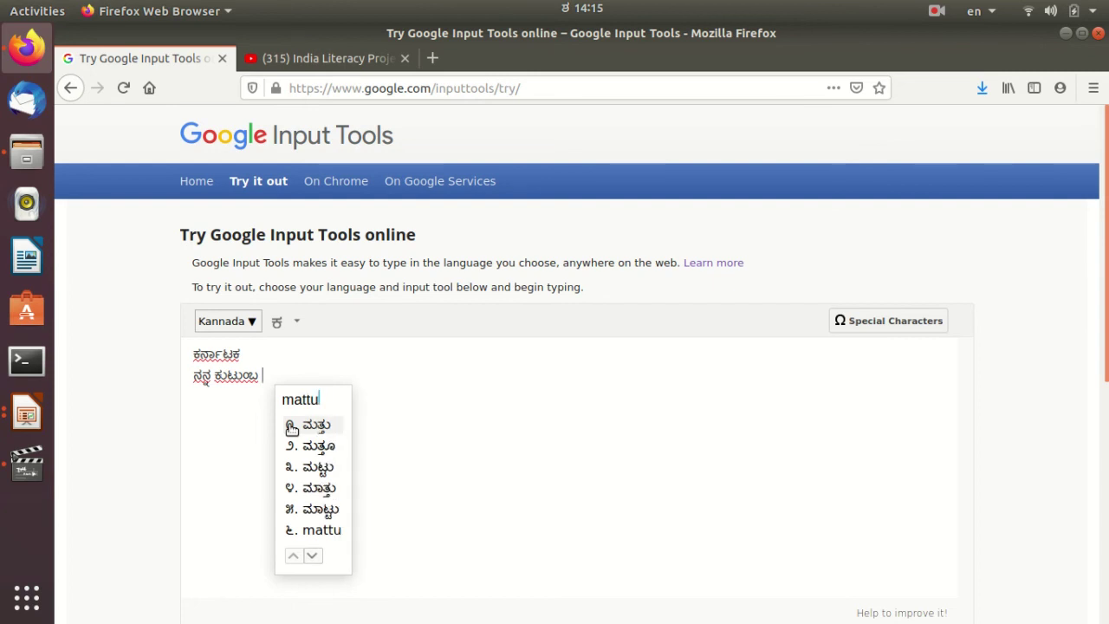
{"action": "left_click", "coordinate": [329, 427]}
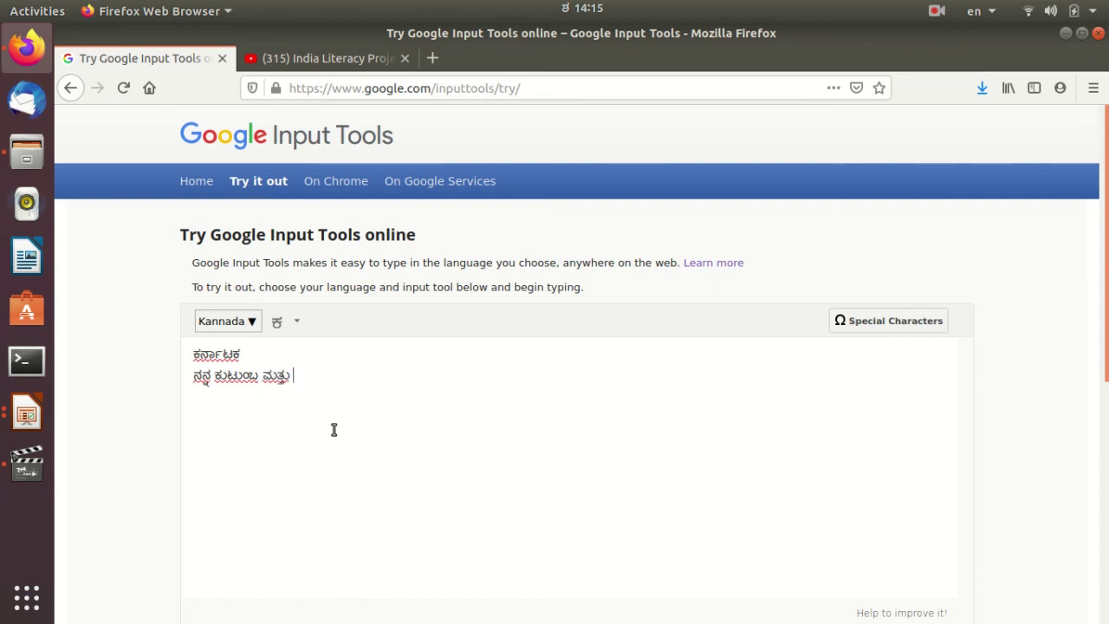
Step: Add ಅವರ ವೃತ್ತಿ to finish the line, then select the whole second line
{"action": "type", "text": "avara"}
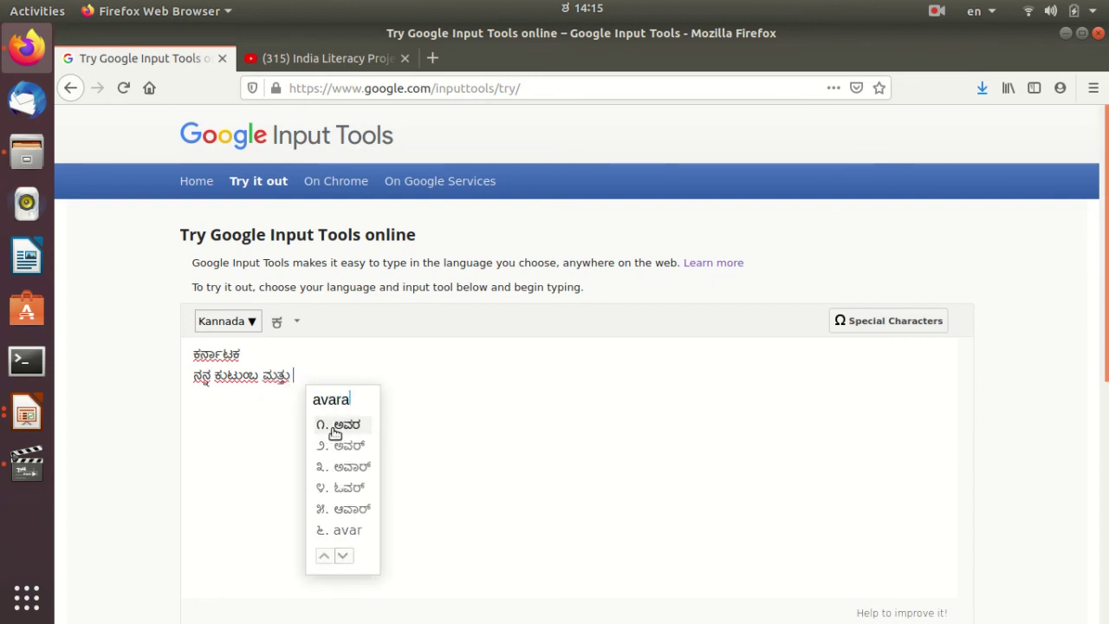
{"action": "left_click", "coordinate": [335, 429]}
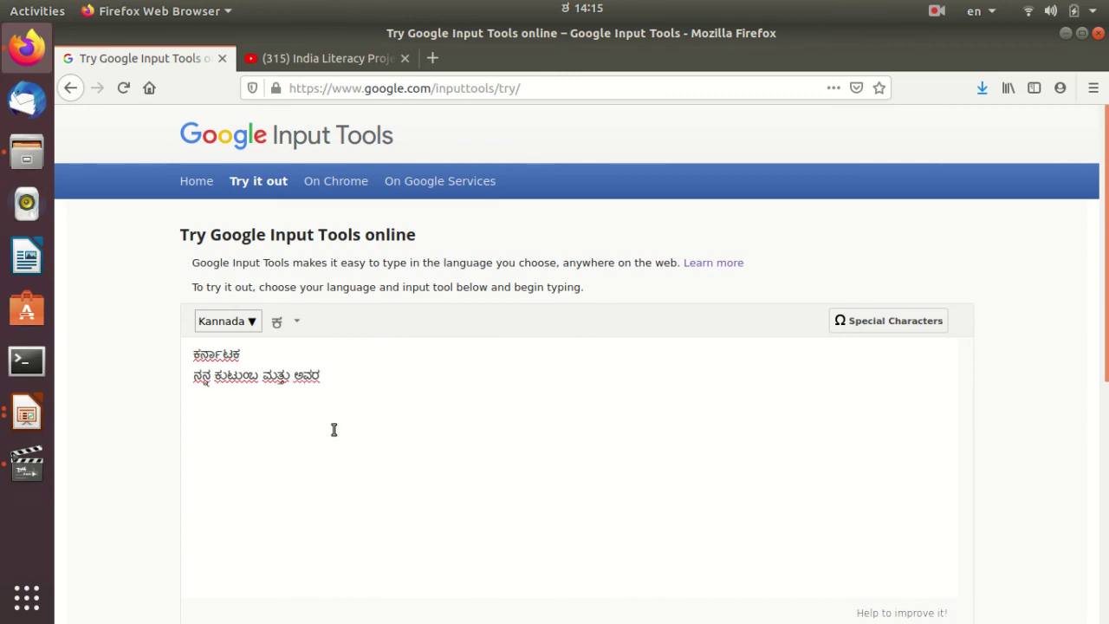
{"action": "type", "text": "vrut"}
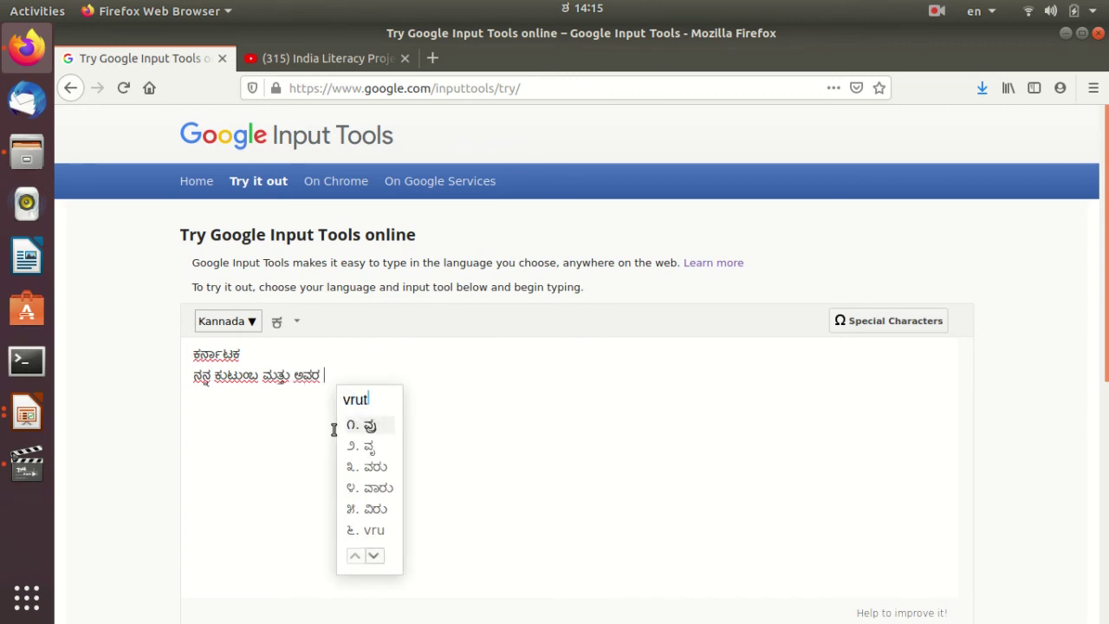
{"action": "type", "text": "ti"}
{"action": "left_click", "coordinate": [379, 431]}
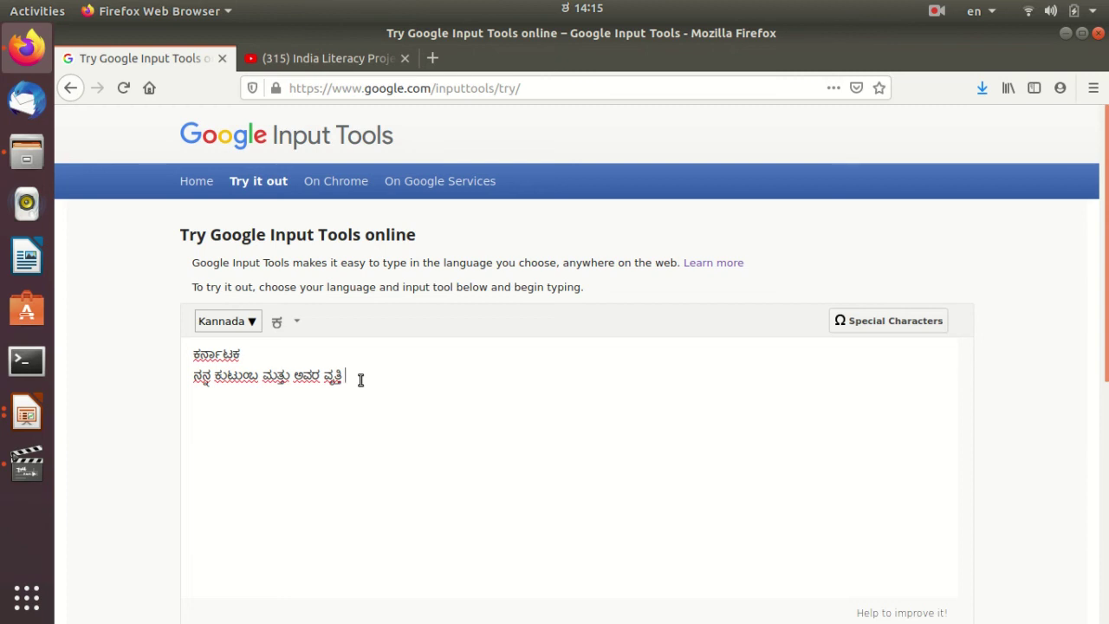
{"action": "left_click_drag", "start_coordinate": [348, 380], "coordinate": [174, 387]}
{"action": "key", "text": "ctrl+c"}
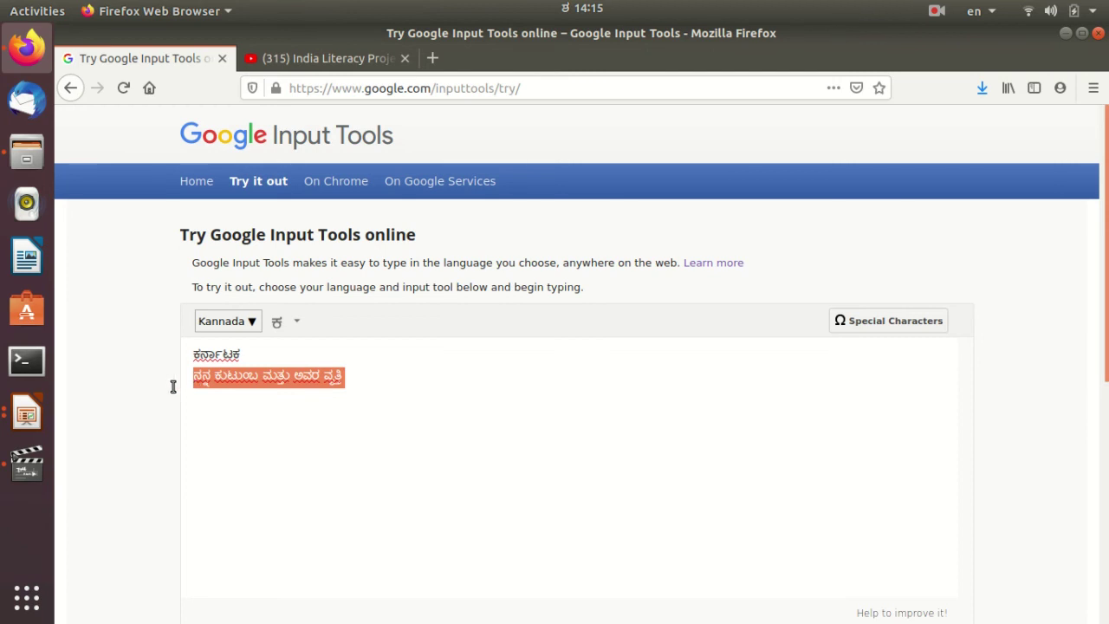
Step: Bring the Rivers of Karnataka presentation forward and go to slide 11
{"action": "left_click", "coordinate": [25, 414]}
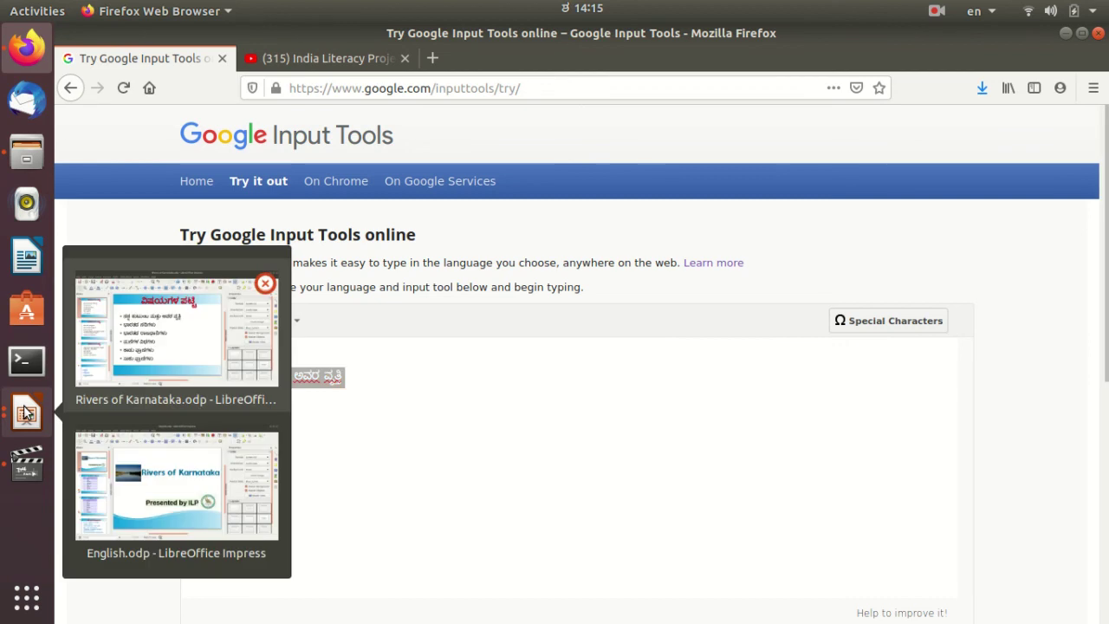
{"action": "left_click", "coordinate": [164, 364]}
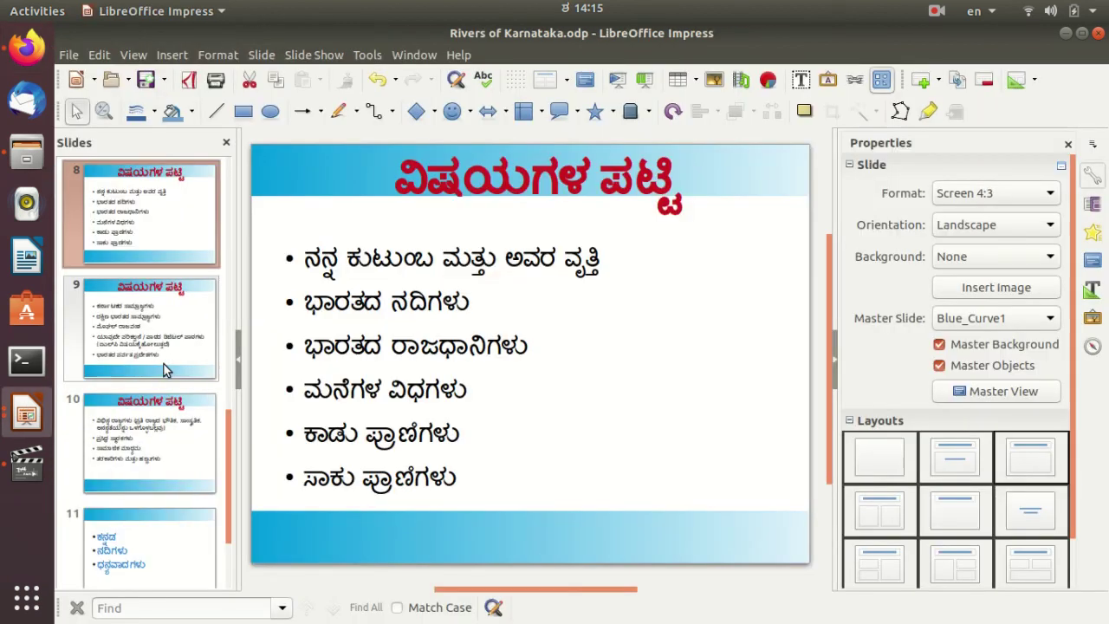
{"action": "left_click", "coordinate": [163, 364]}
{"action": "key", "text": "Down"}
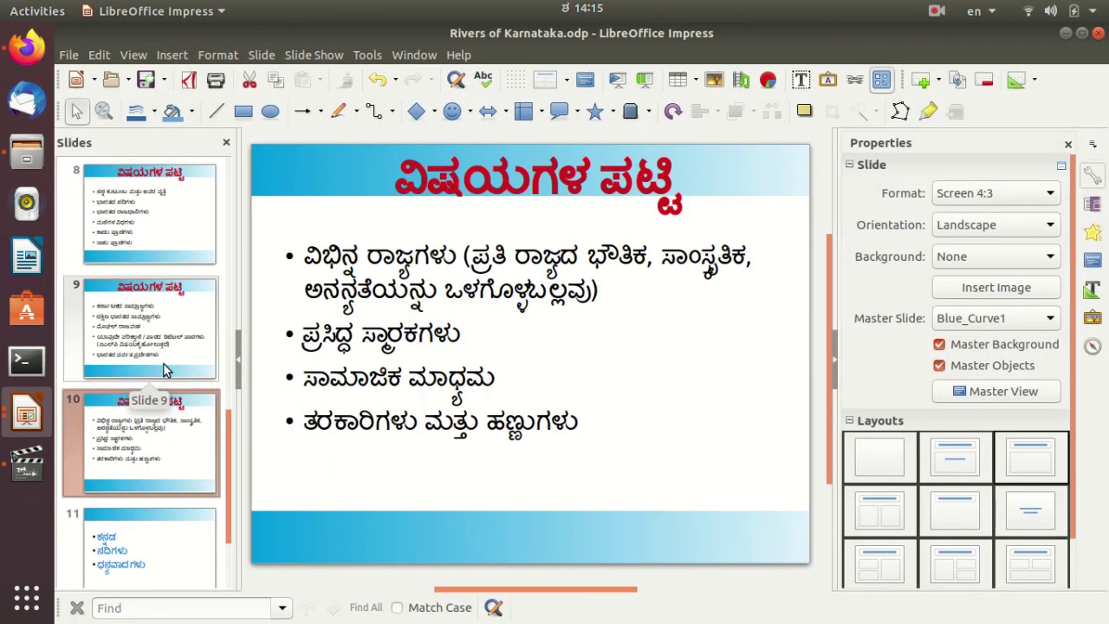
{"action": "key", "text": "Down"}
Step: Paste the copied Kannada phrase as a new bullet below ಧನ್ಯವಾದಗಳು, then deselect the box
{"action": "left_click", "coordinate": [512, 381]}
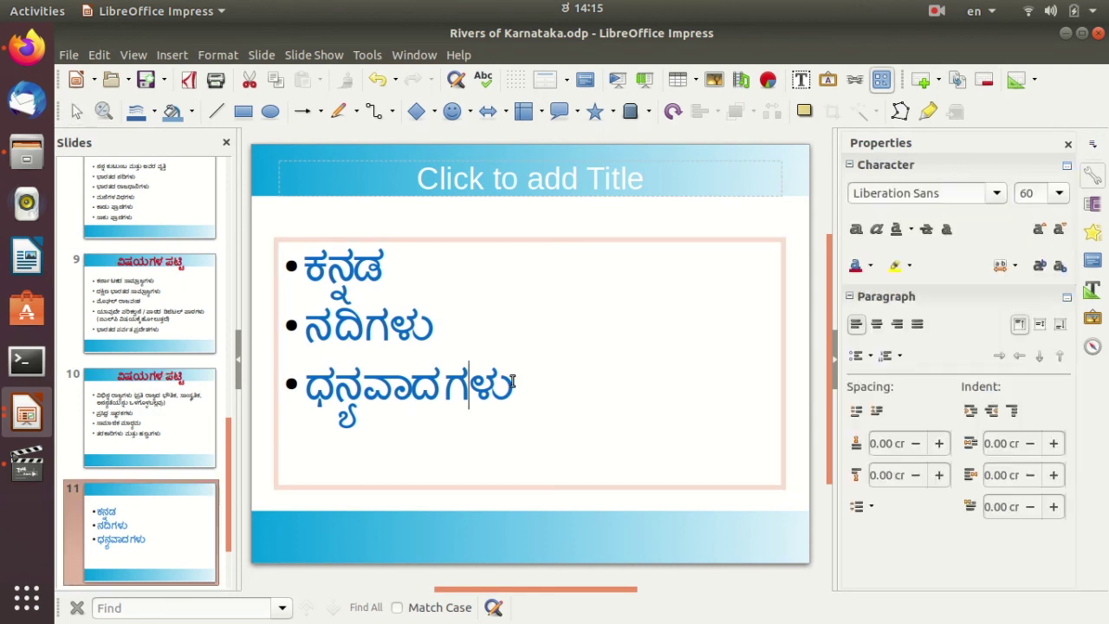
{"action": "key", "text": "End"}
{"action": "key", "text": "Return"}
{"action": "key", "text": "ctrl+v"}
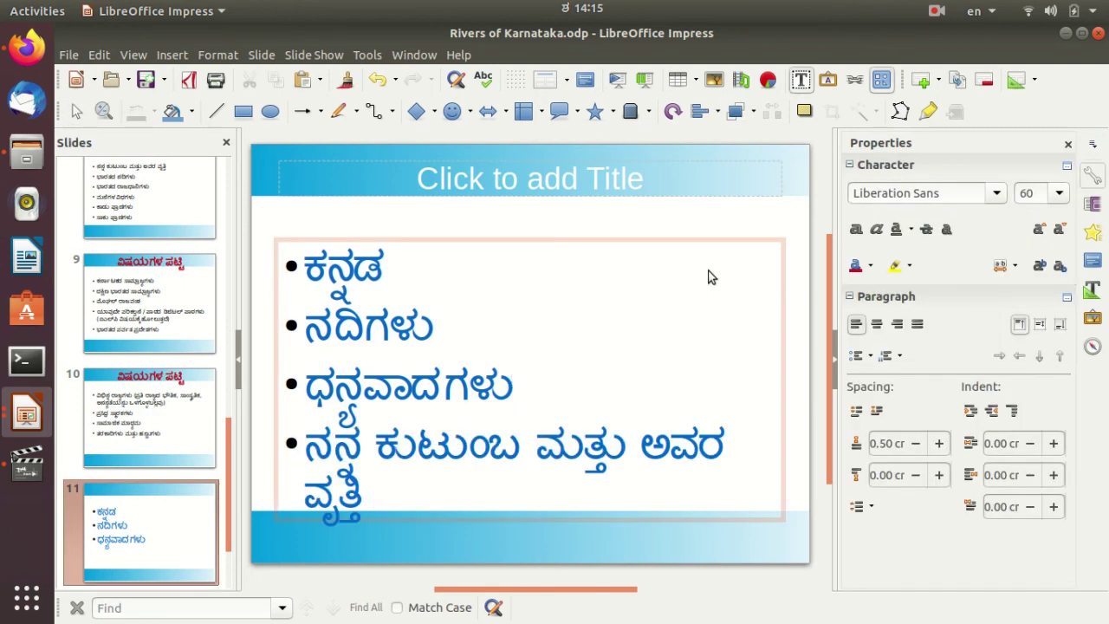
{"action": "left_click", "coordinate": [665, 244]}
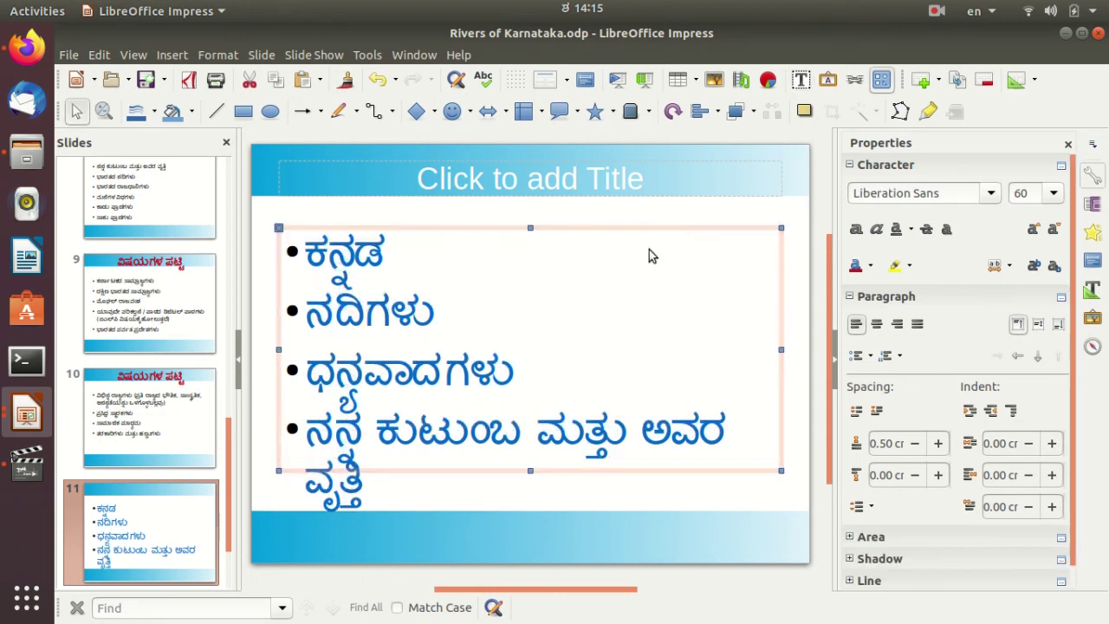
{"action": "key", "text": "Escape"}
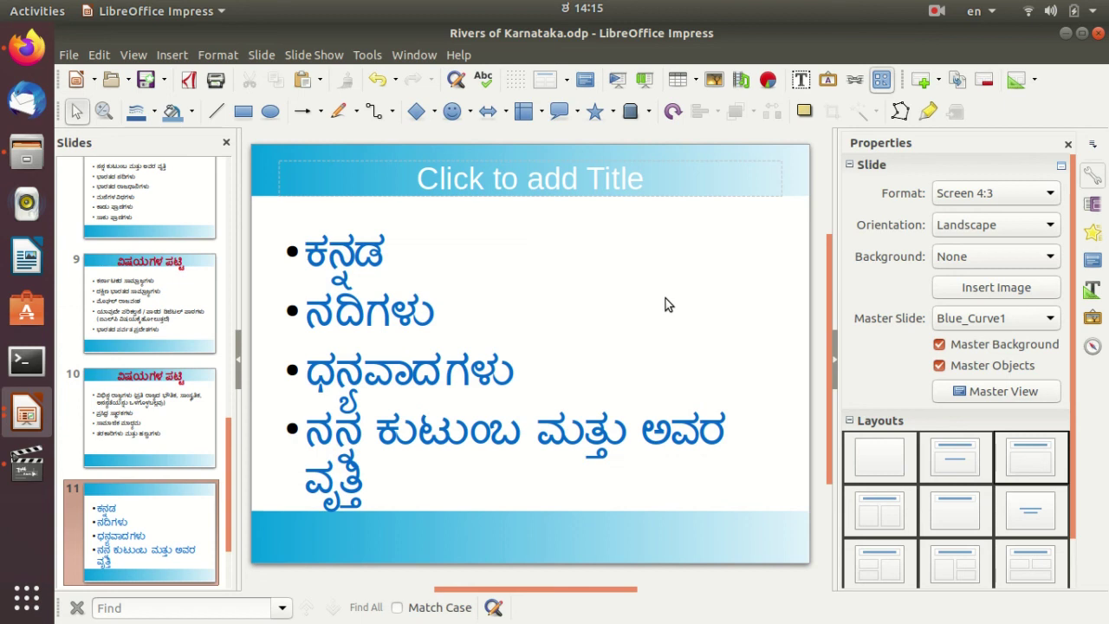
Step: Nudge the bullet list slightly up and resize the fourth bullet's text to 44 pt
{"action": "mouse_move", "coordinate": [360, 485]}
{"action": "left_mouse_down"}
{"action": "mouse_move", "coordinate": [326, 442]}
{"action": "mouse_move", "coordinate": [360, 466]}
{"action": "left_mouse_up"}
{"action": "key", "text": "Escape"}
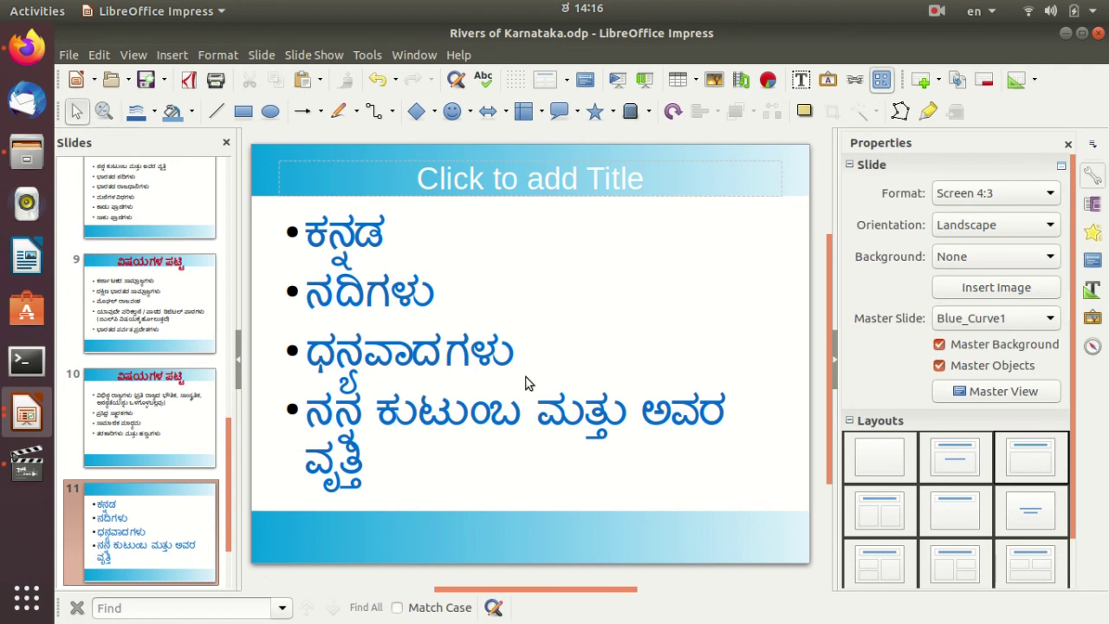
{"action": "left_click", "coordinate": [318, 419]}
{"action": "left_click_drag", "start_coordinate": [318, 420], "coordinate": [384, 477]}
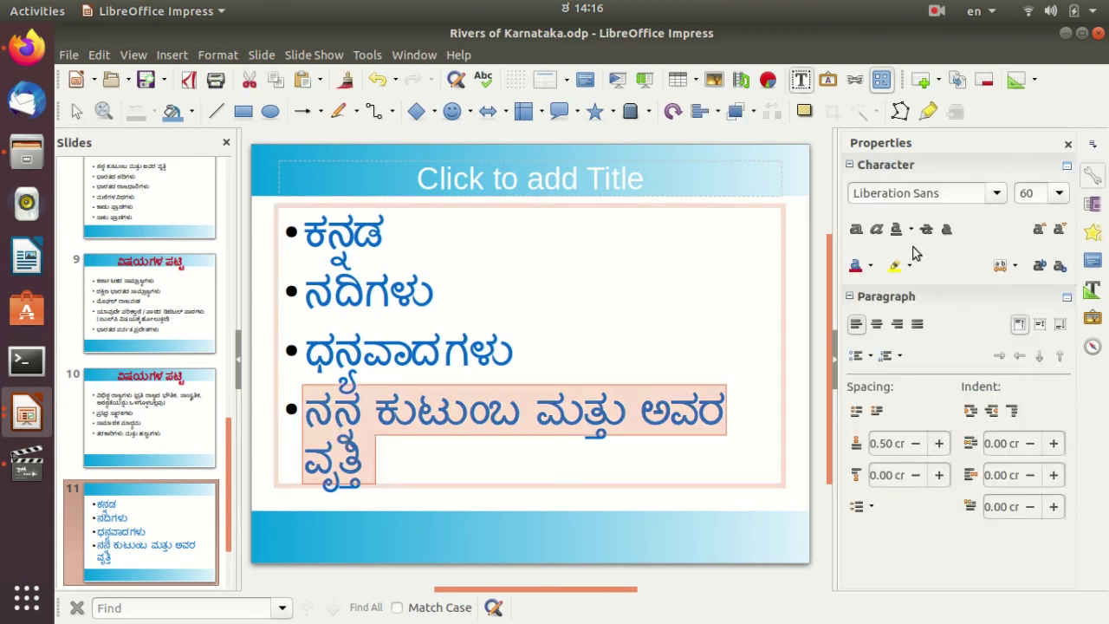
{"action": "left_click", "coordinate": [1058, 193]}
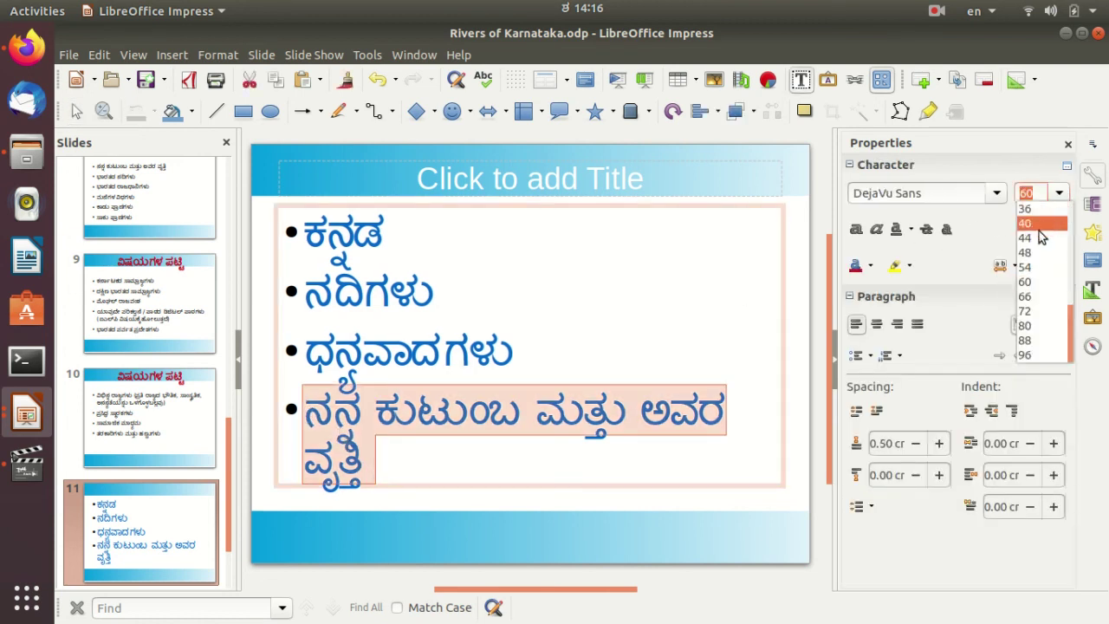
{"action": "left_click", "coordinate": [1039, 235]}
{"action": "left_click", "coordinate": [663, 328]}
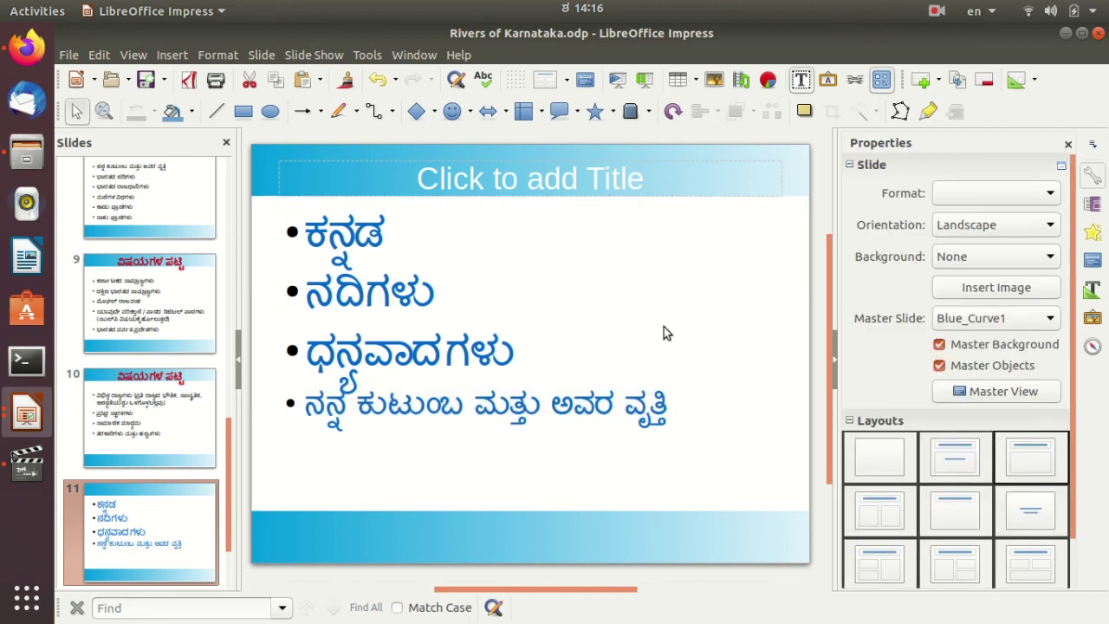
{"action": "left_click", "coordinate": [359, 351]}
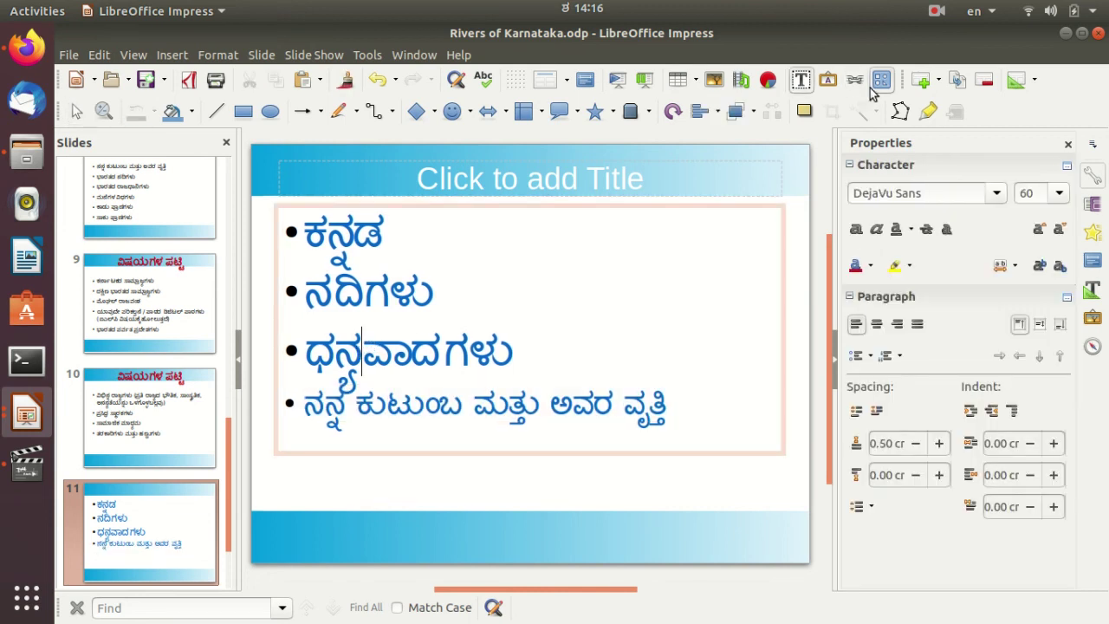
Step: Dismiss the keyboard layout menu unchanged and bring Firefox's Google Input Tools page forward
{"action": "left_click", "coordinate": [1005, 13]}
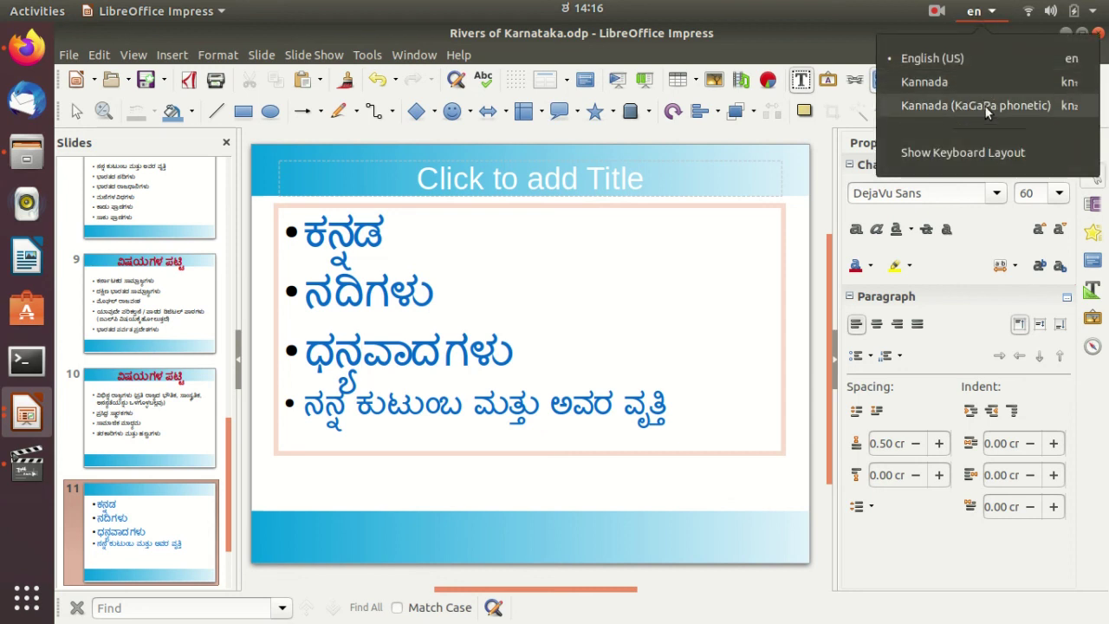
{"action": "left_click", "coordinate": [664, 264]}
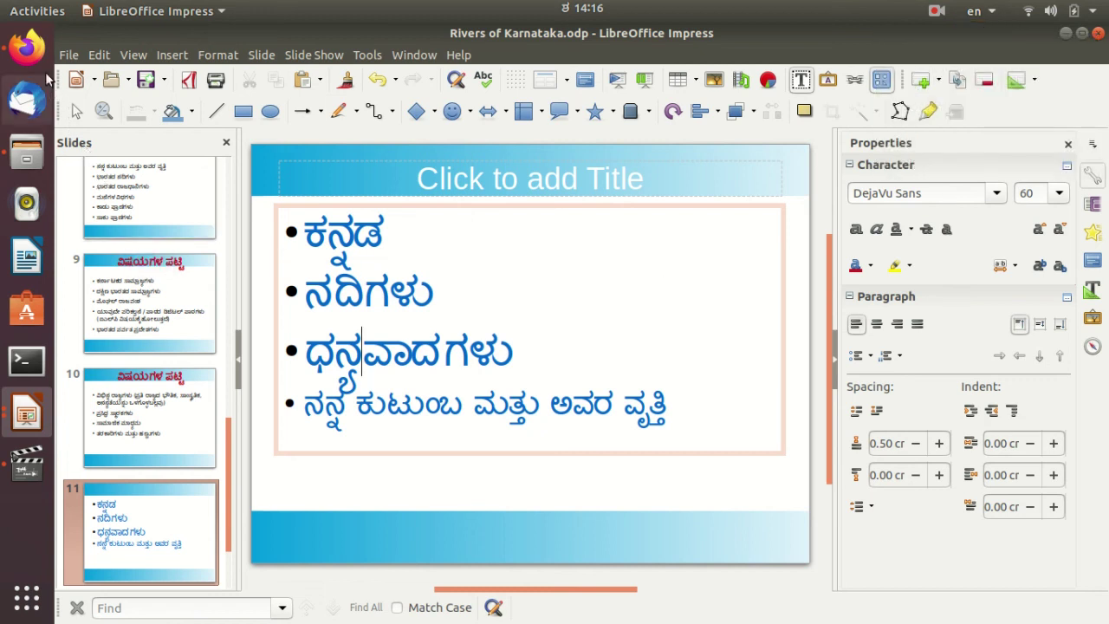
{"action": "left_click", "coordinate": [30, 52]}
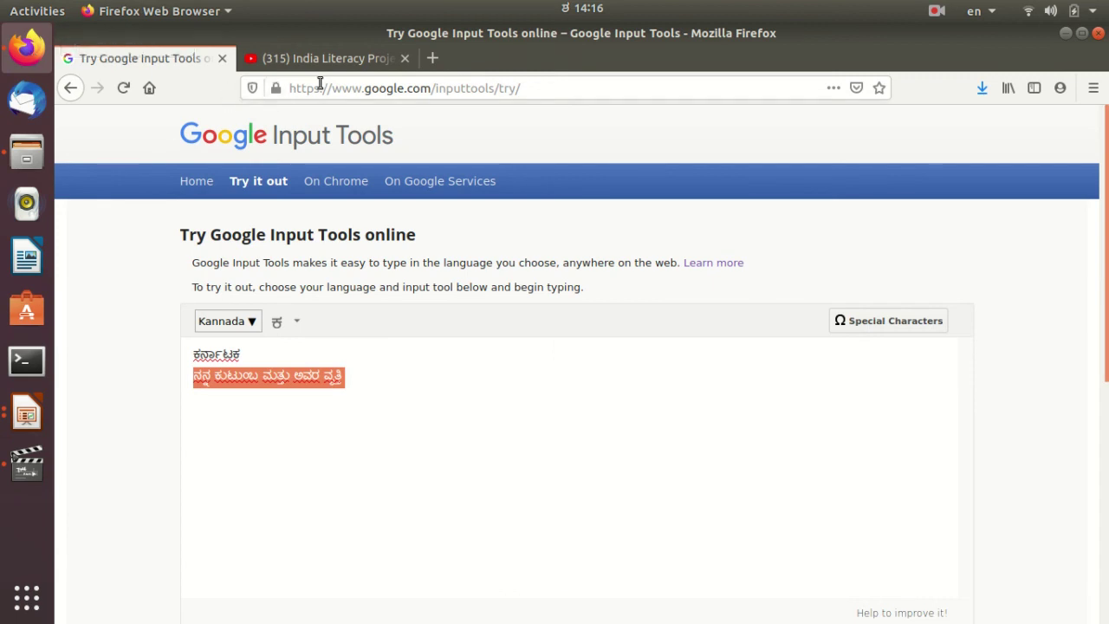
Step: On the India Literacy Project YouTube channel, set the subscription bell to All notifications
{"action": "left_click", "coordinate": [370, 66]}
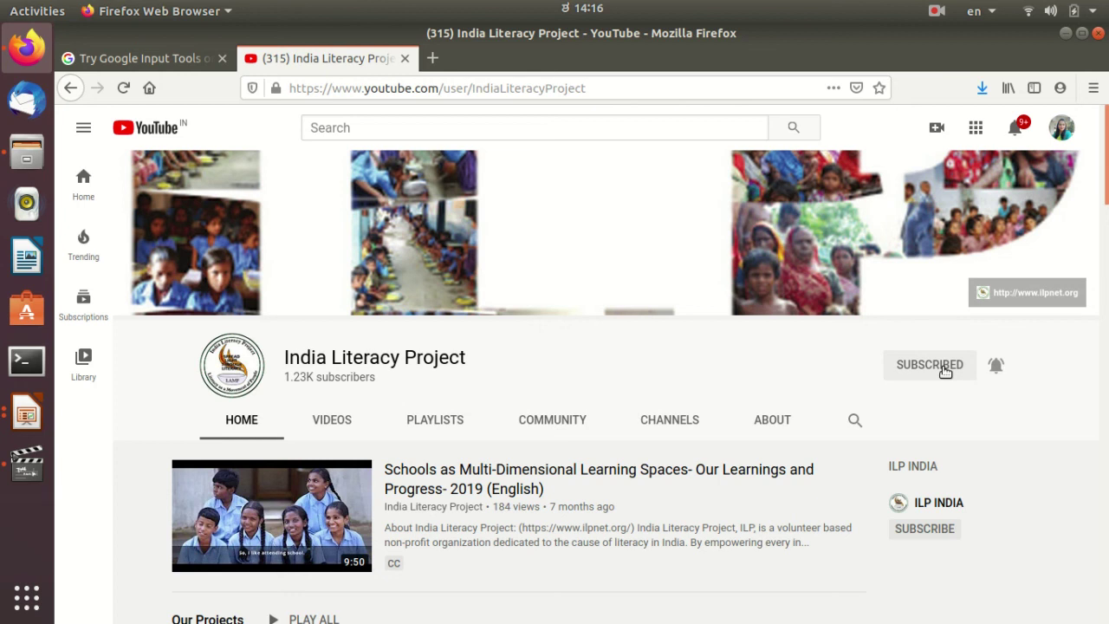
{"action": "left_click", "coordinate": [998, 372]}
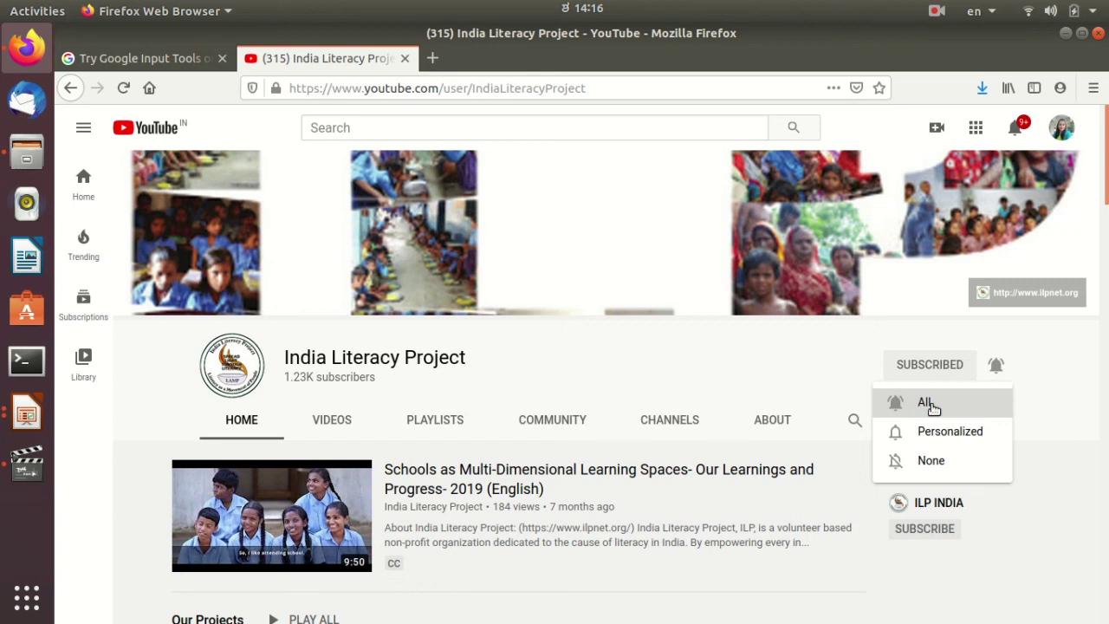
{"action": "left_click", "coordinate": [925, 403]}
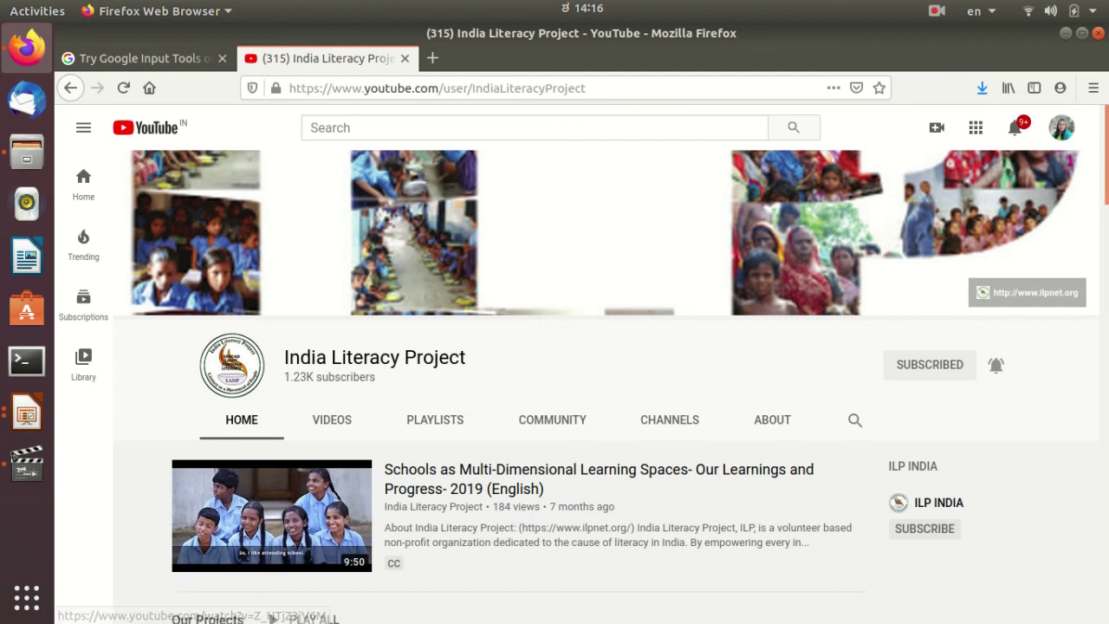
{"action": "mouse_move", "coordinate": [1105, 189]}
{"action": "left_mouse_down"}
{"action": "mouse_move", "coordinate": [1104, 336]}
{"action": "mouse_move", "coordinate": [1104, 130]}
{"action": "left_mouse_up"}
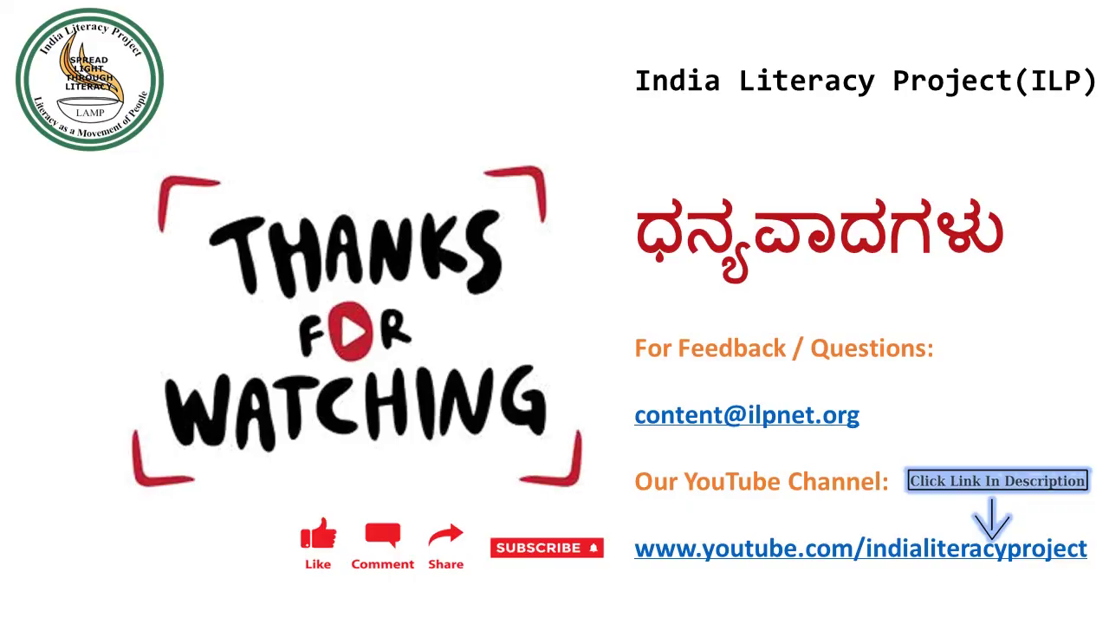